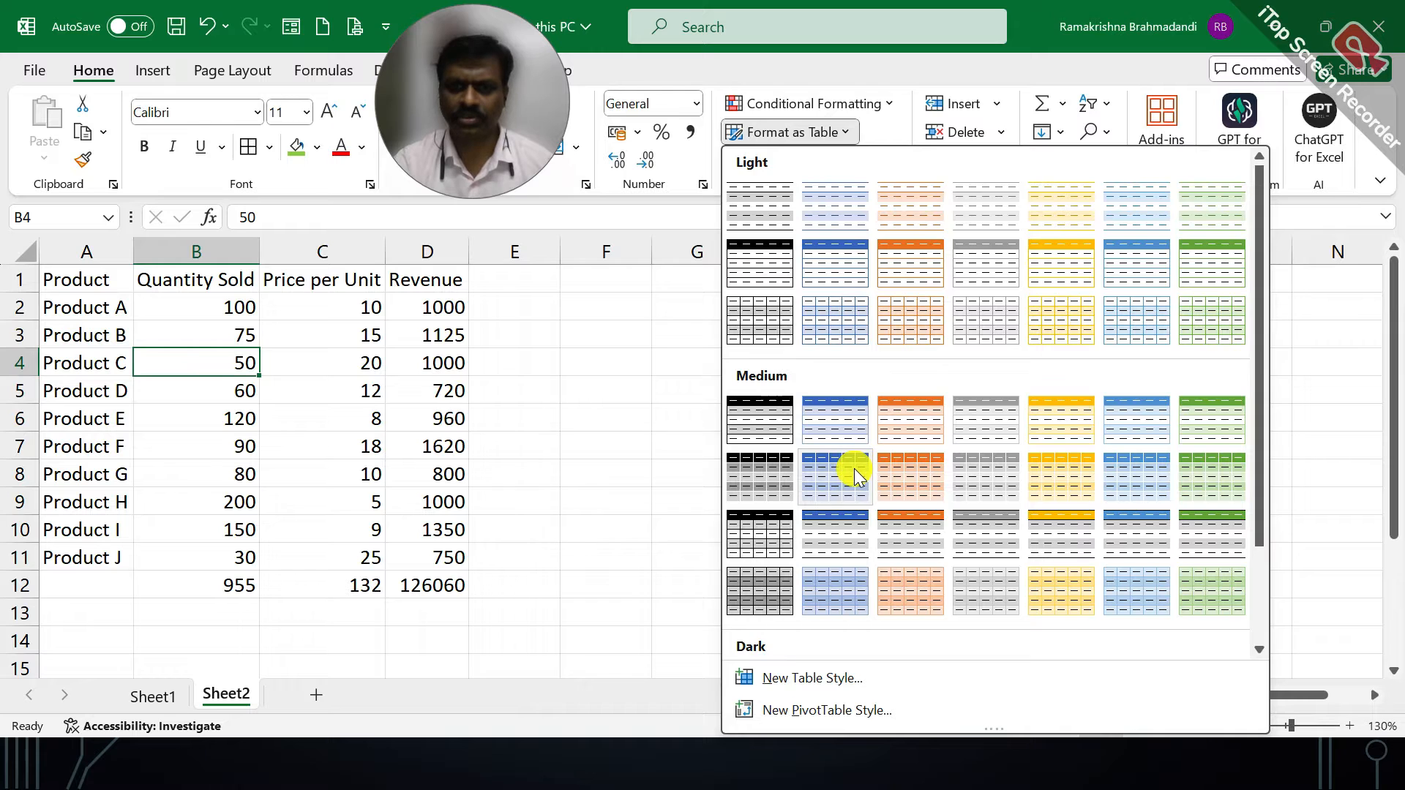
Try formatting the product data A1:D11 as a table in a blue medium banded style, and undo it.
left_click(854, 468)
left_click(797, 306)
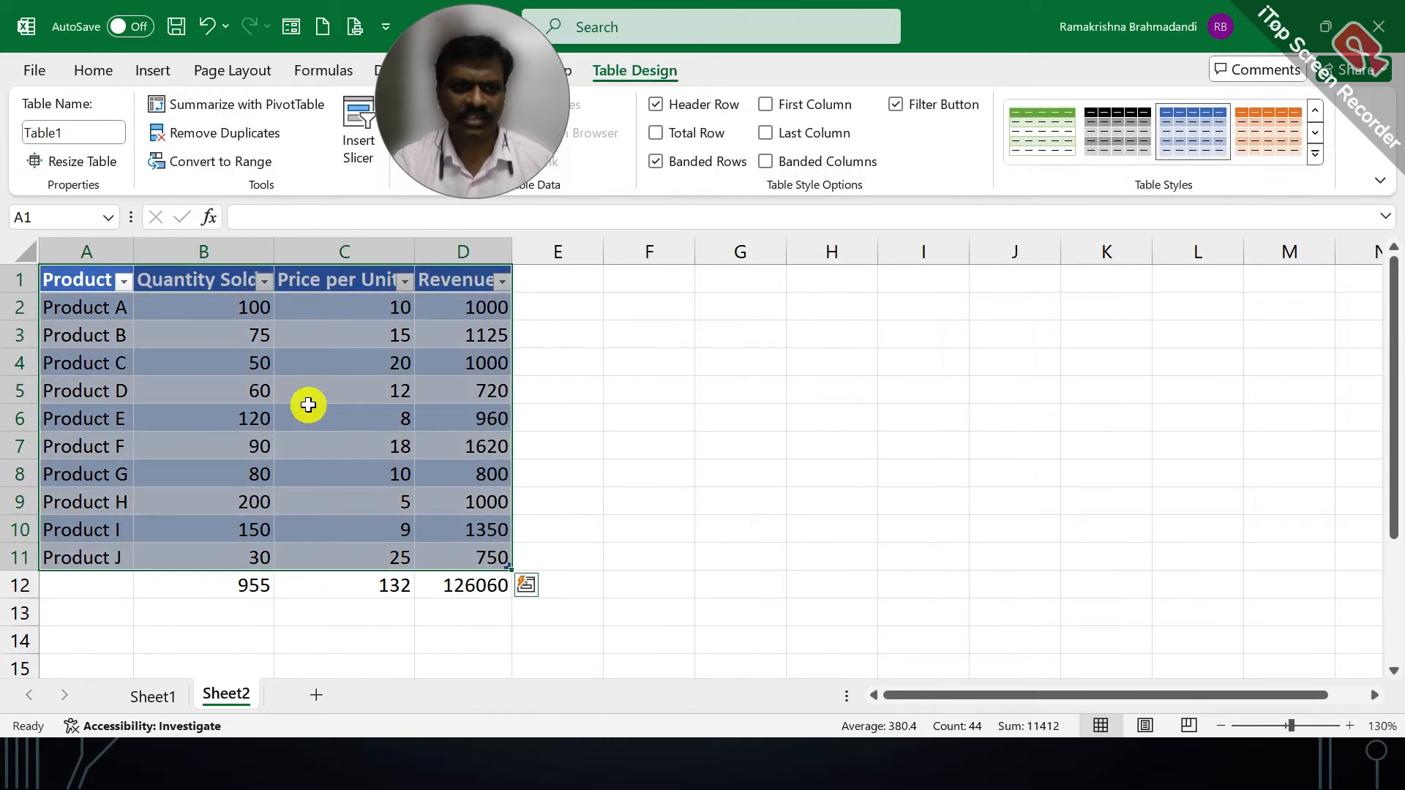
left_click(464, 467)
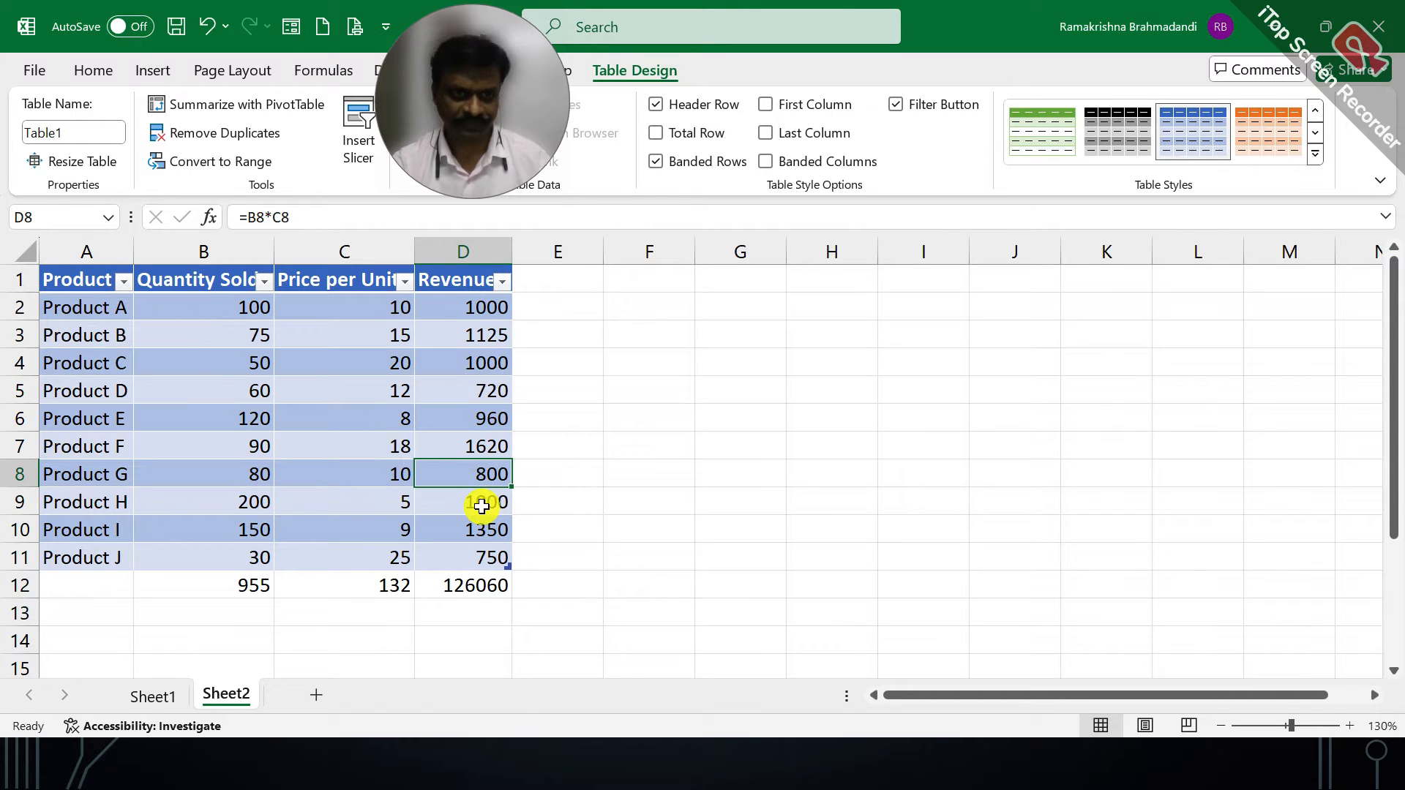
left_click(208, 27)
left_click(234, 335)
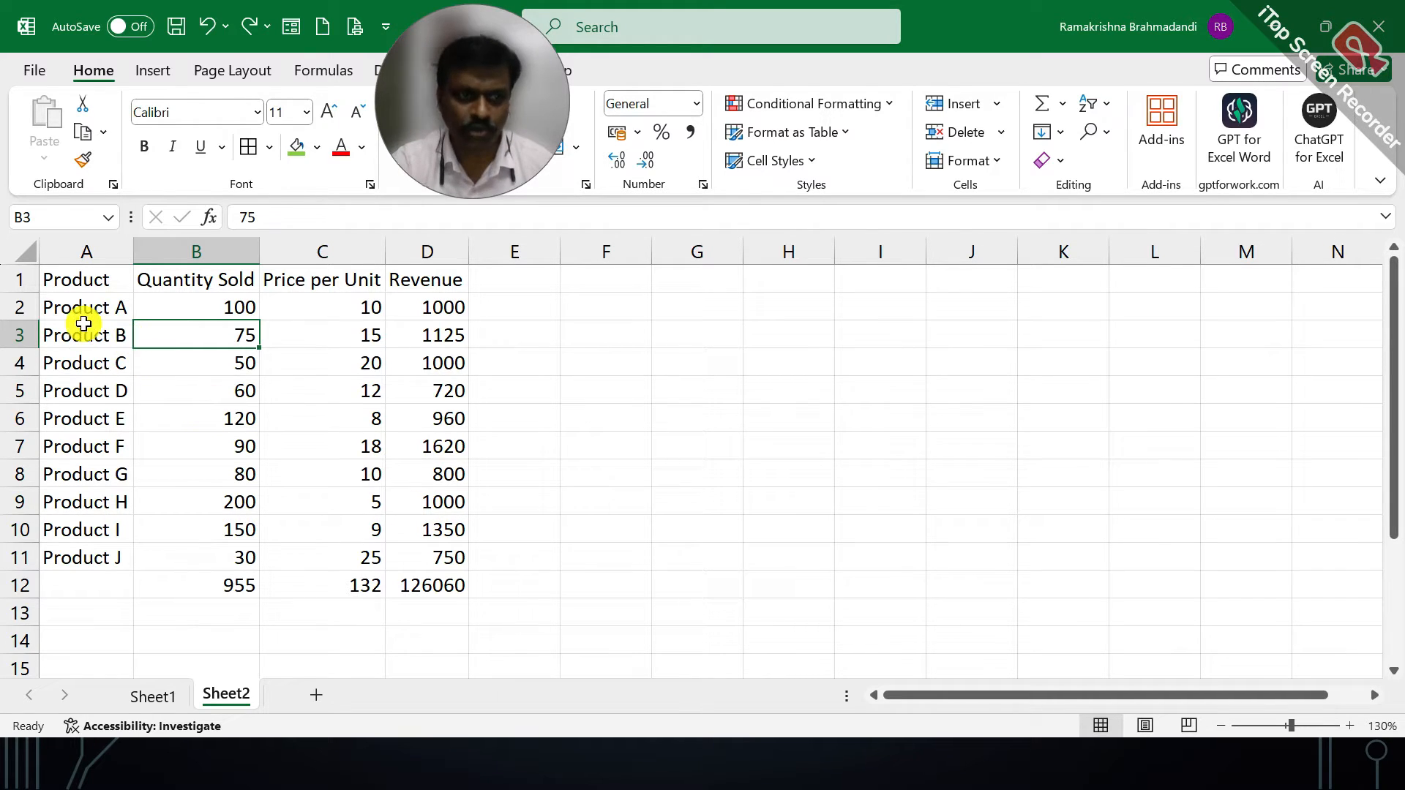
Fill the Product A and Product C rows, A2:D2 and A4:D4, with light blue by hand.
left_click_drag(85, 308, 436, 295)
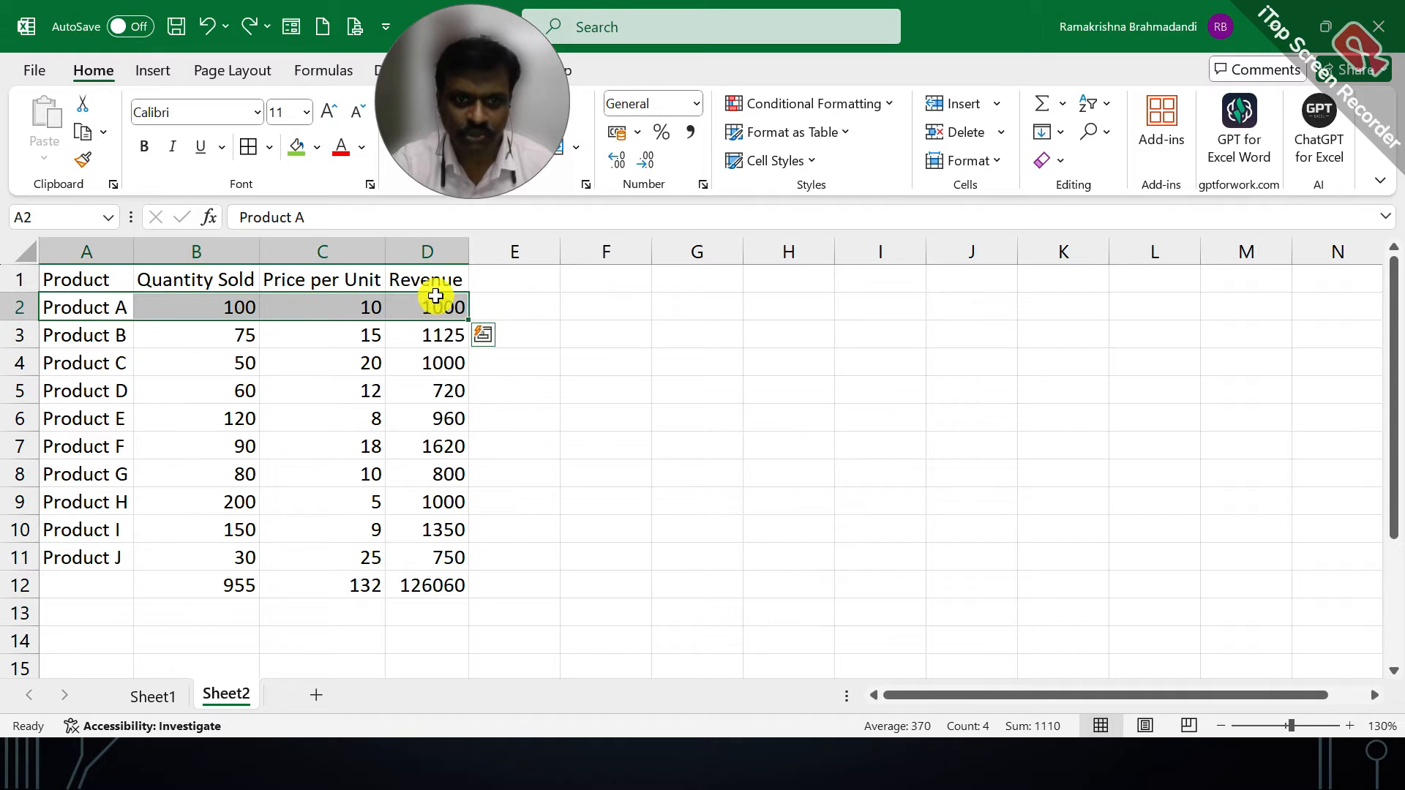
left_click(316, 147)
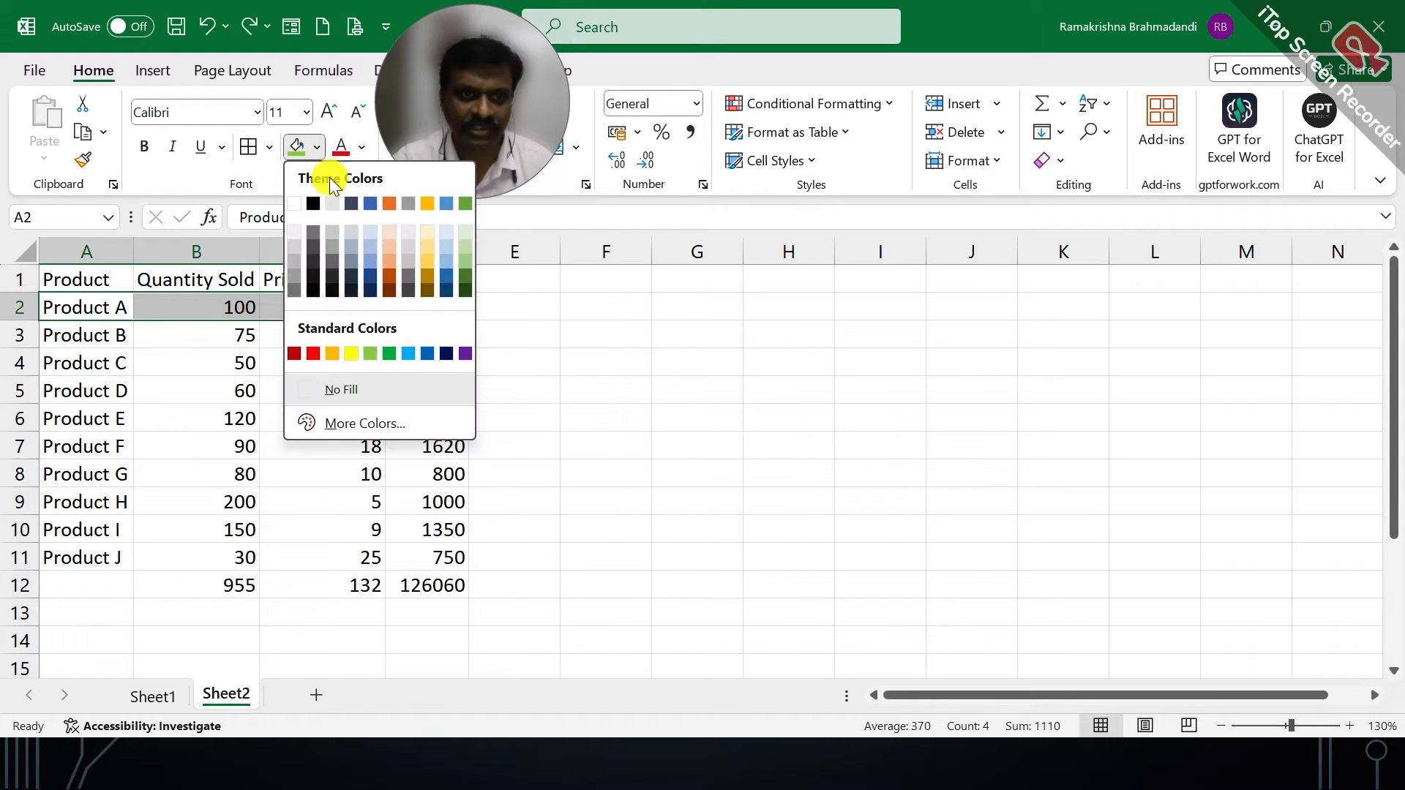
left_click(447, 233)
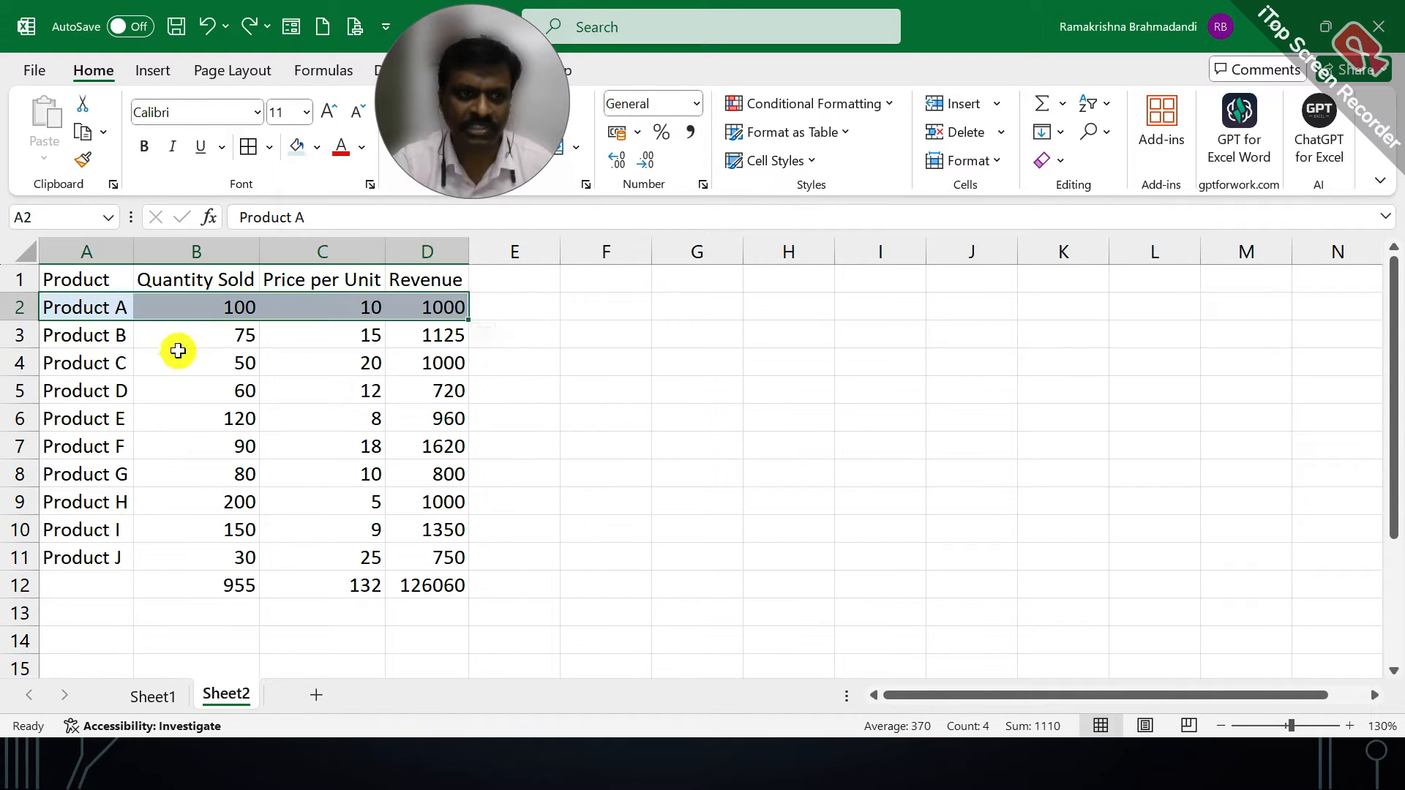
left_click_drag(94, 358, 433, 360)
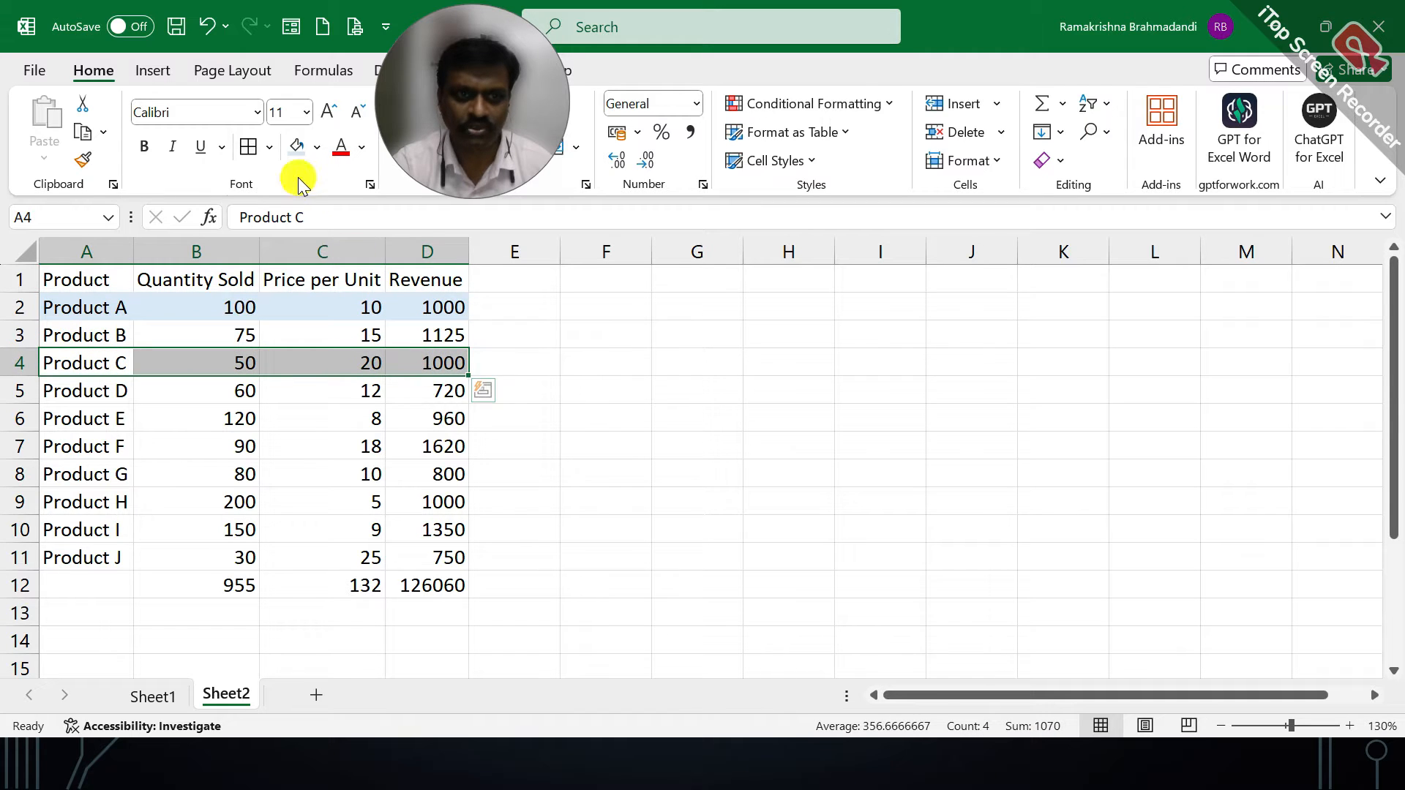
left_click(296, 146)
left_click(321, 418)
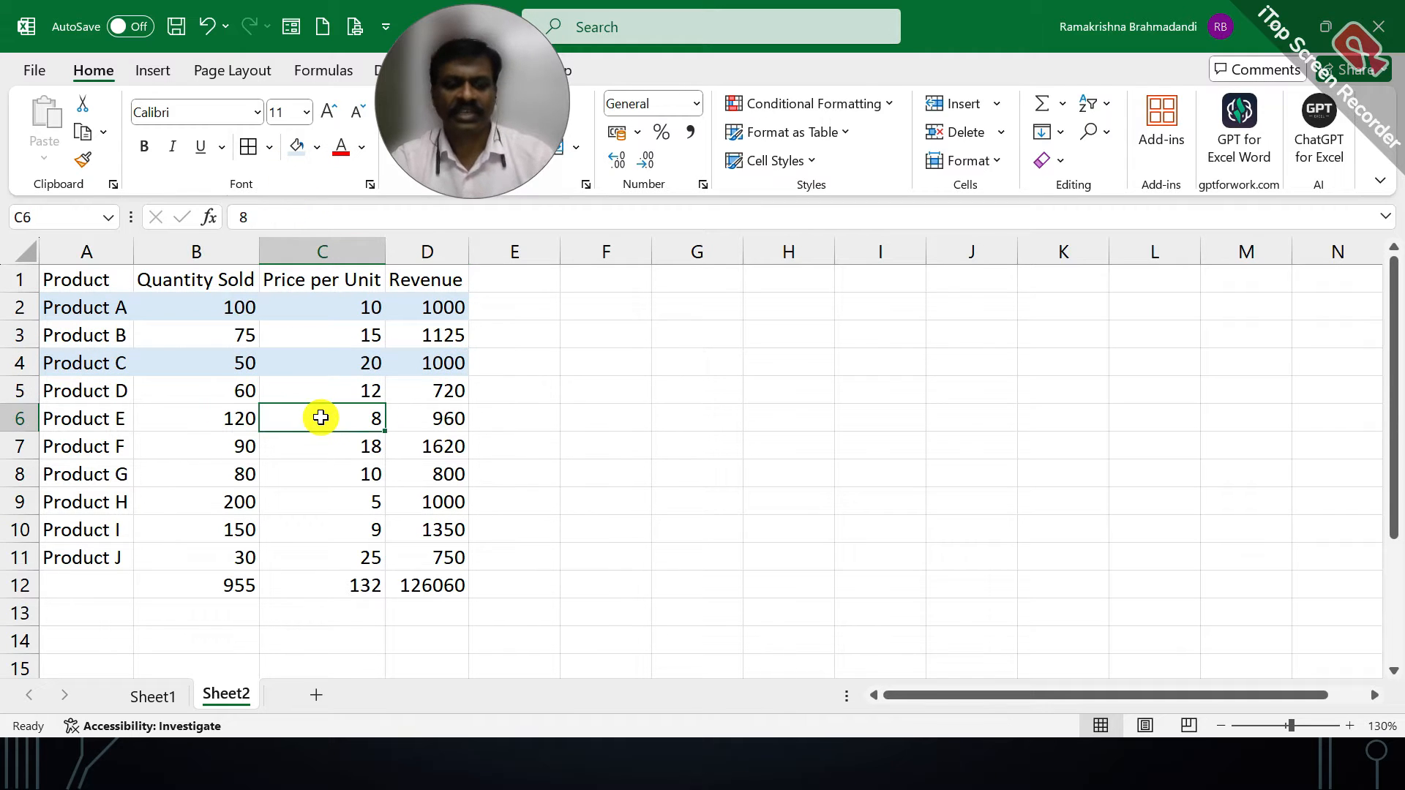
Undo the light blue fills on the Product A and Product C rows.
key("ctrl+z")
key("ctrl+z")
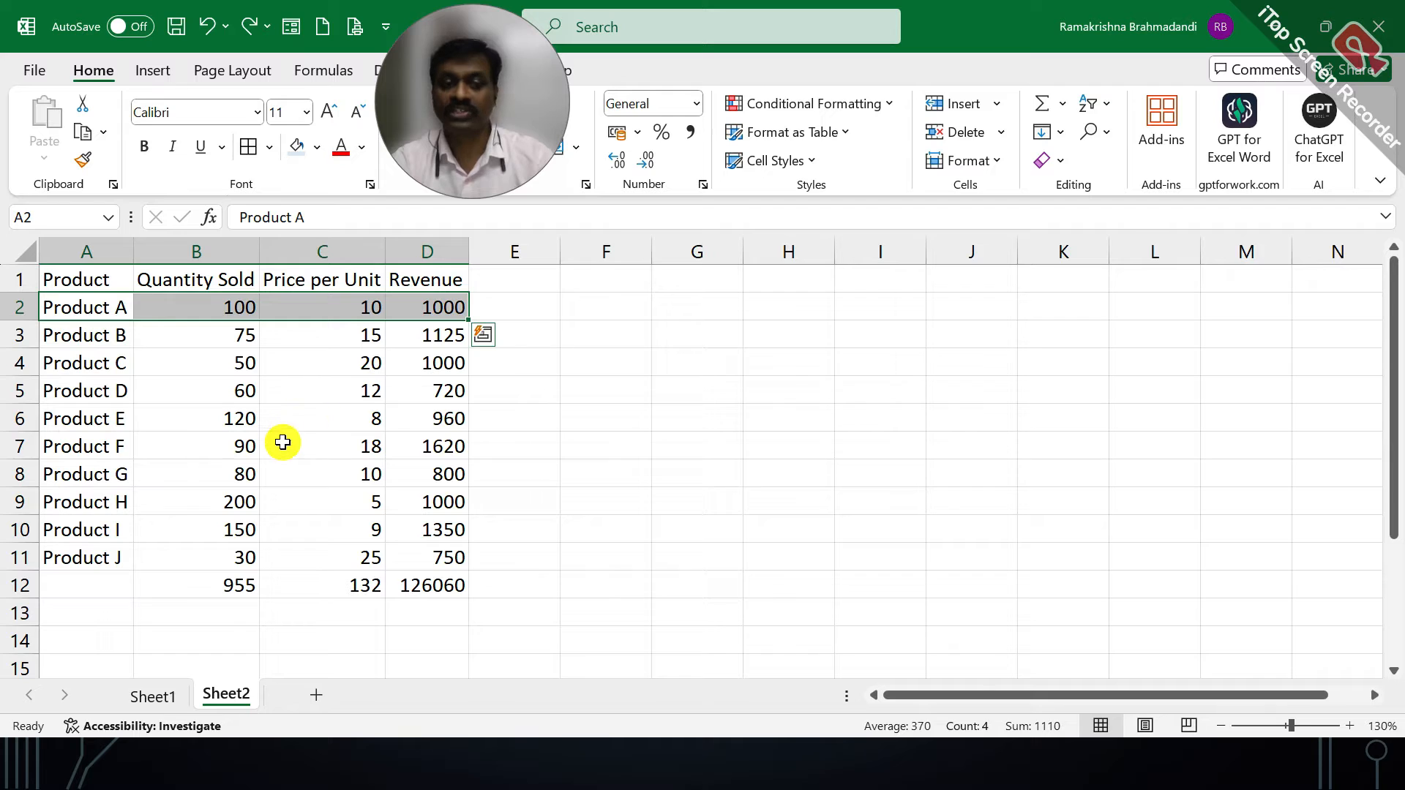
left_click(283, 442)
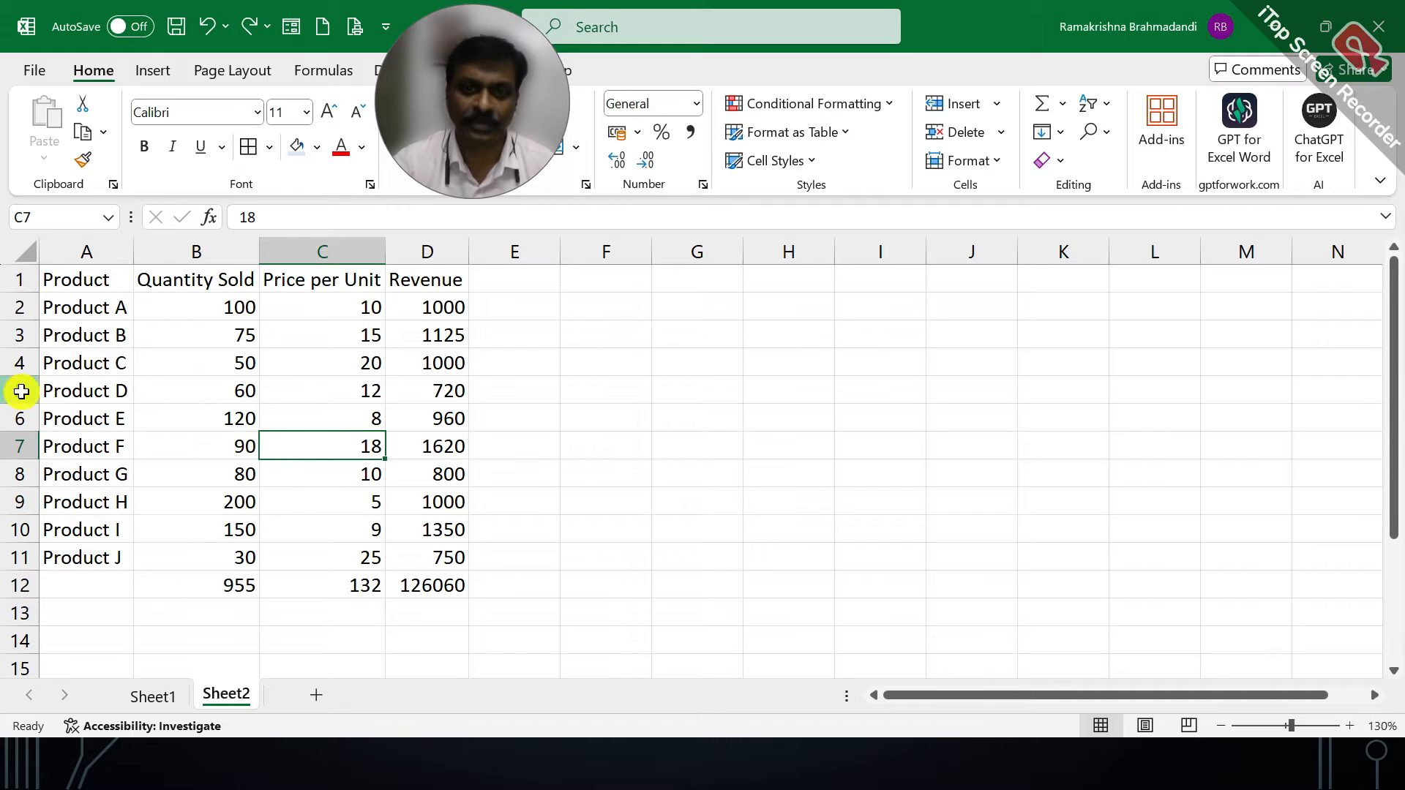
Try Format as Table on A1:D11 again with the blue medium banded style, and undo the conversion.
left_click(824, 135)
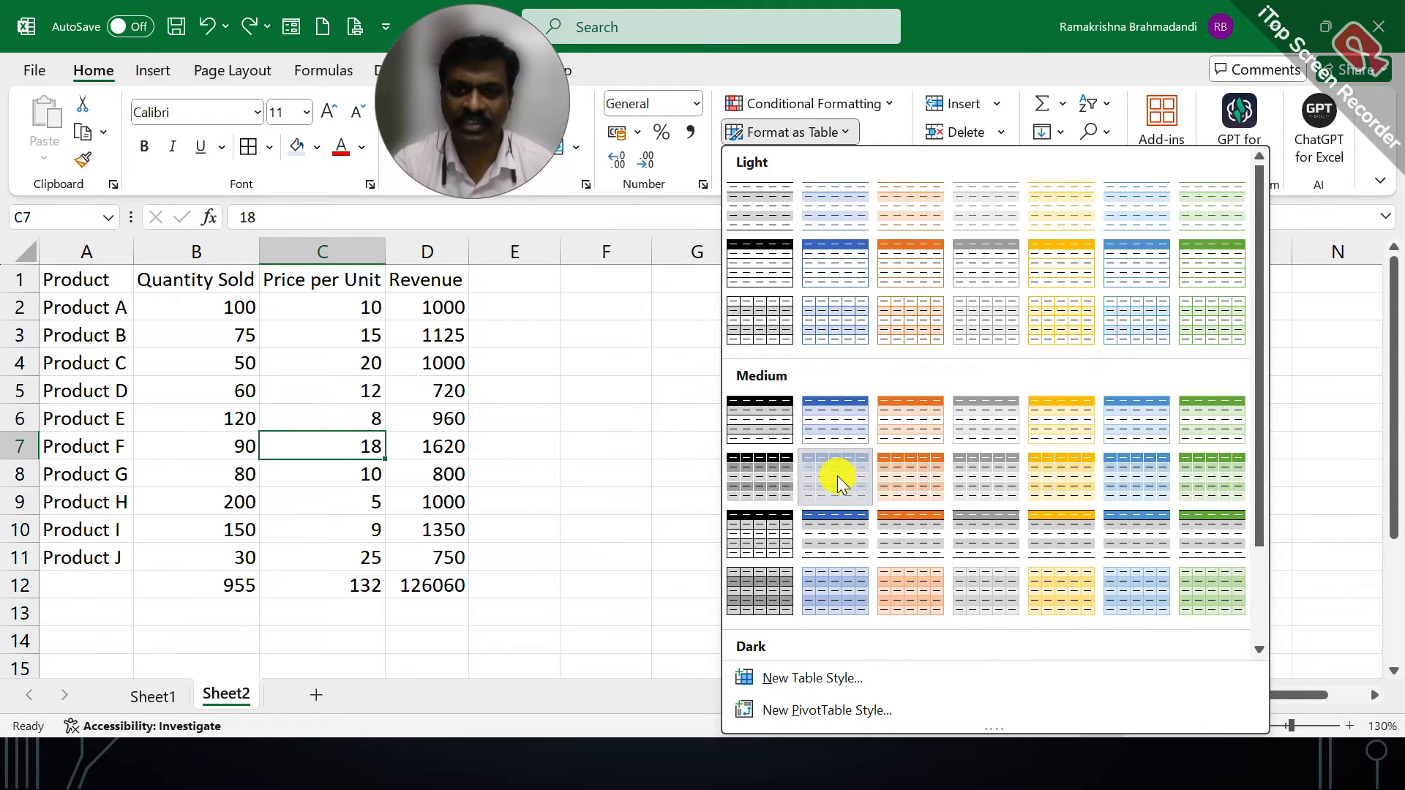
left_click(837, 476)
left_click(805, 308)
left_click(351, 411)
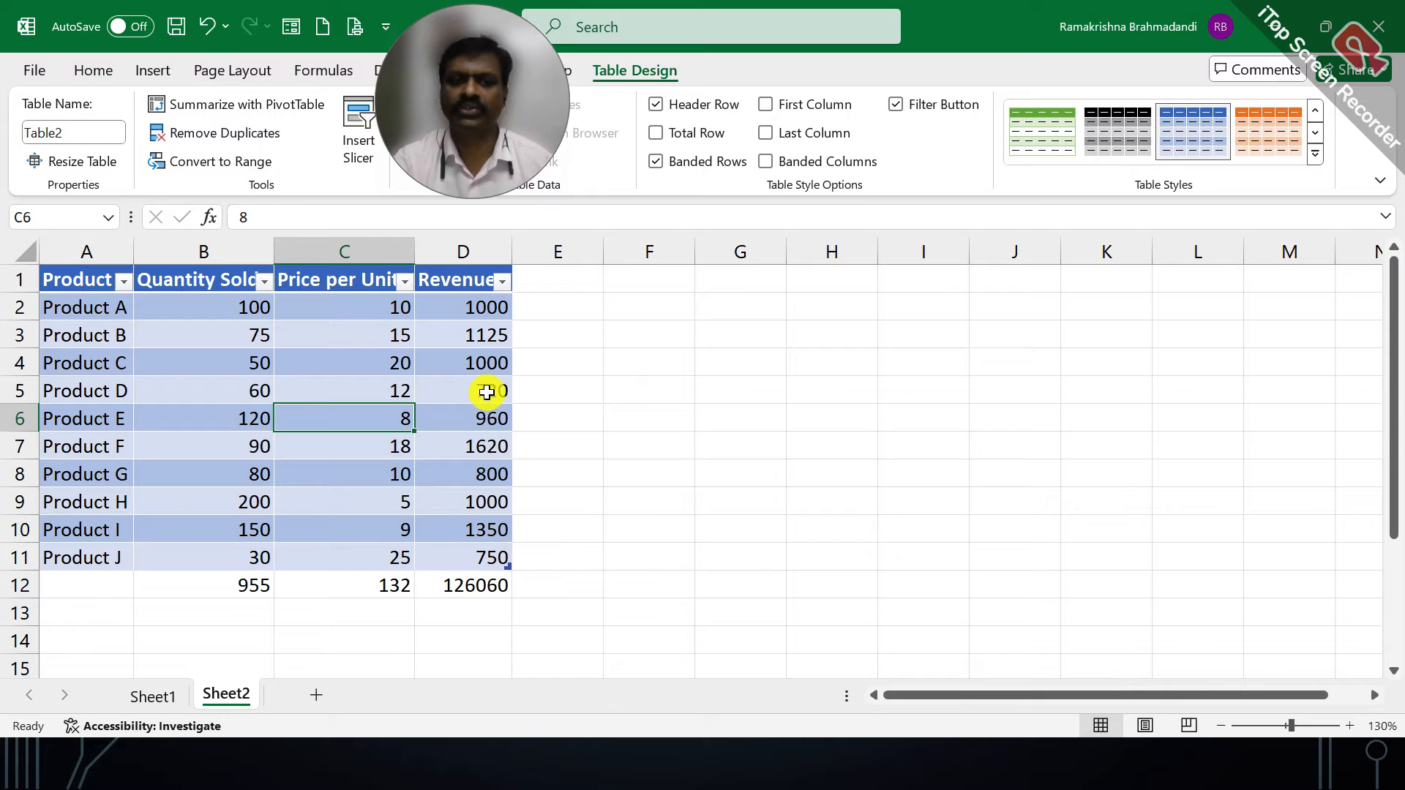
left_click(202, 26)
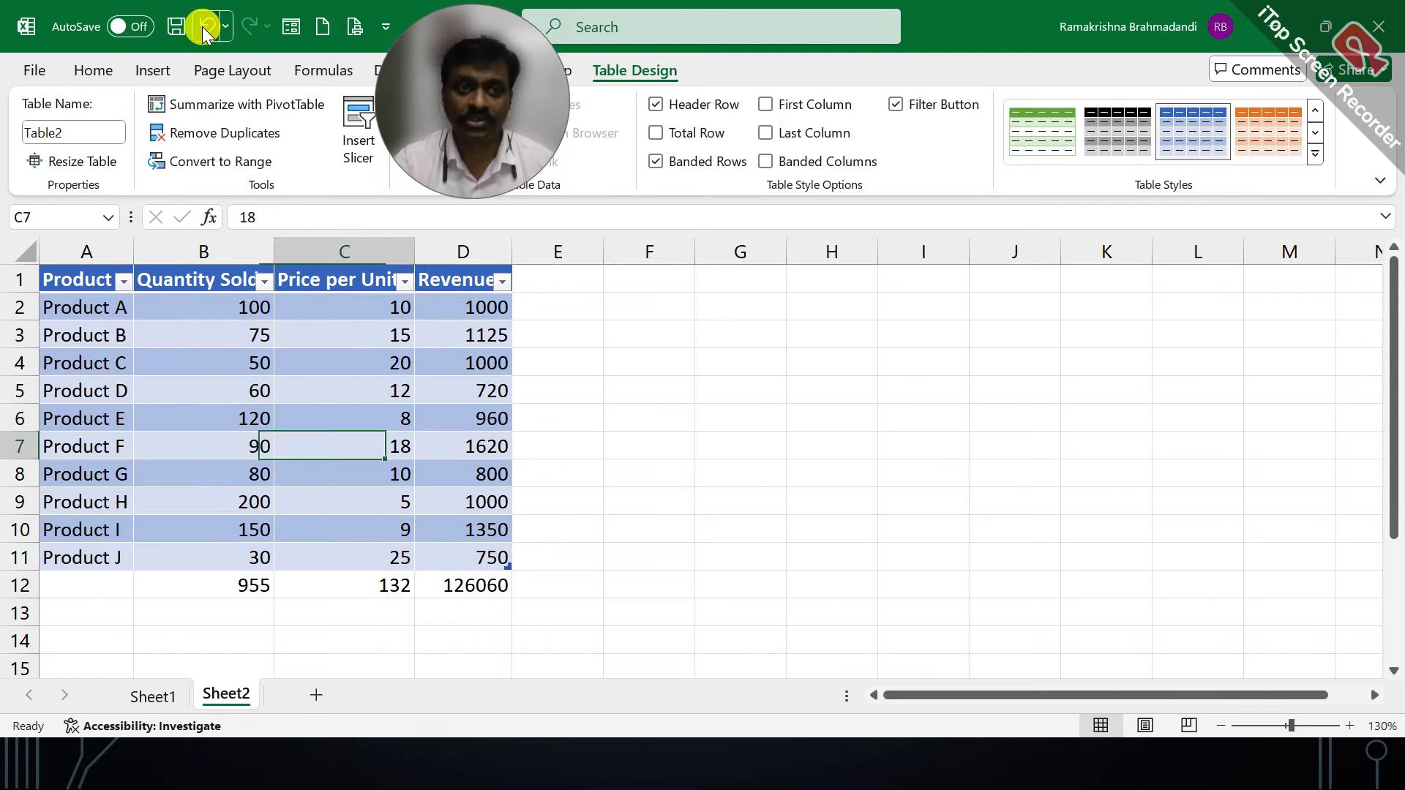
left_click(202, 27)
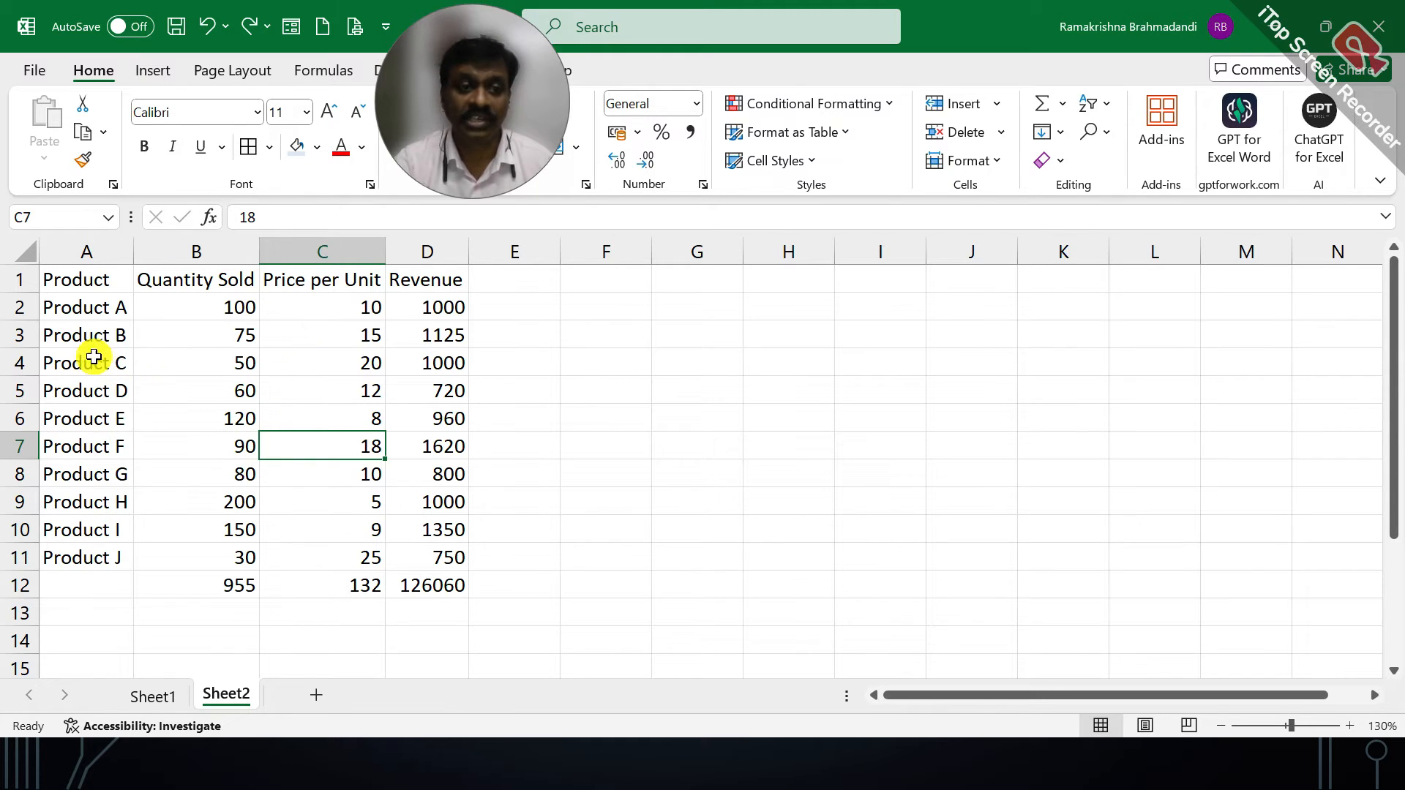
left_click(94, 357)
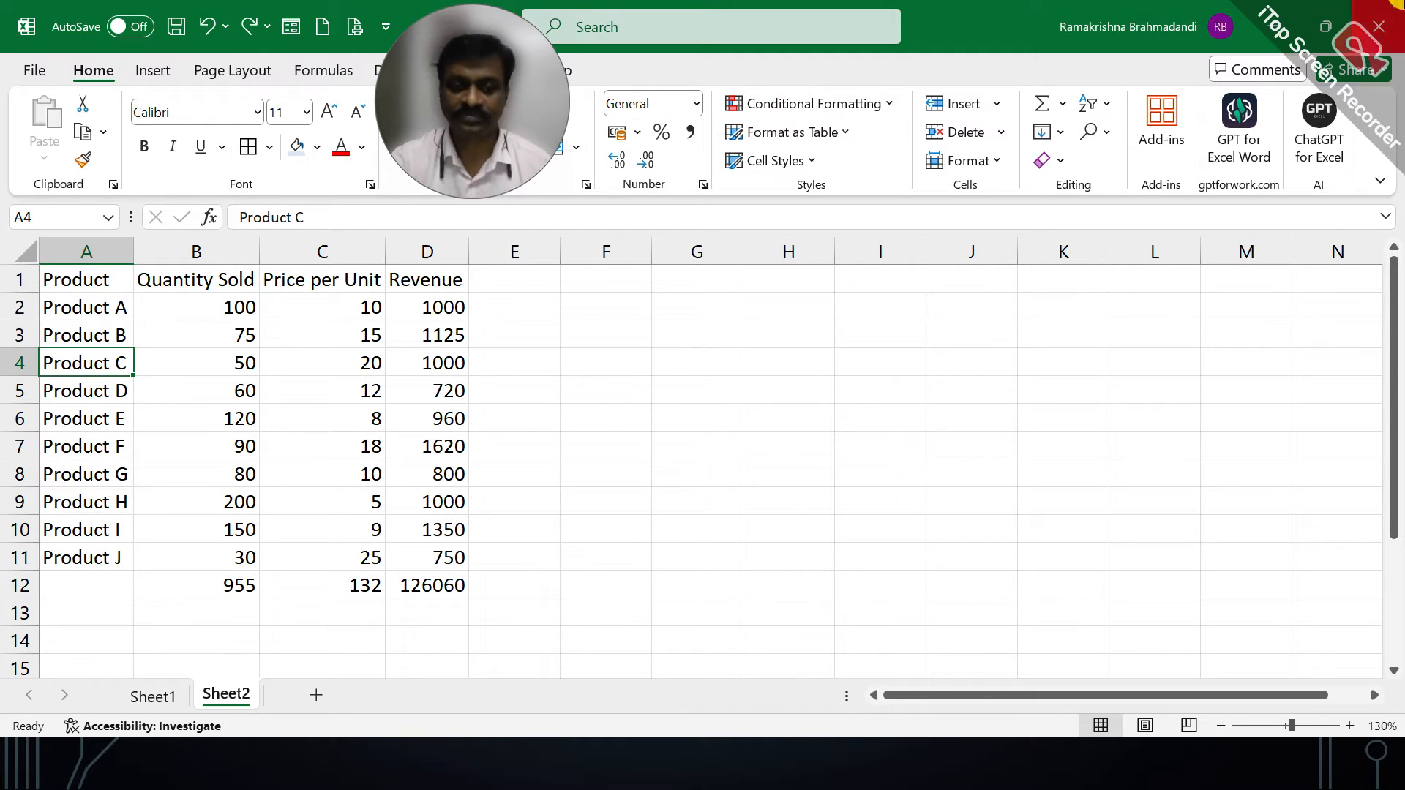
left_click_drag(118, 275, 410, 530)
left_click(348, 442)
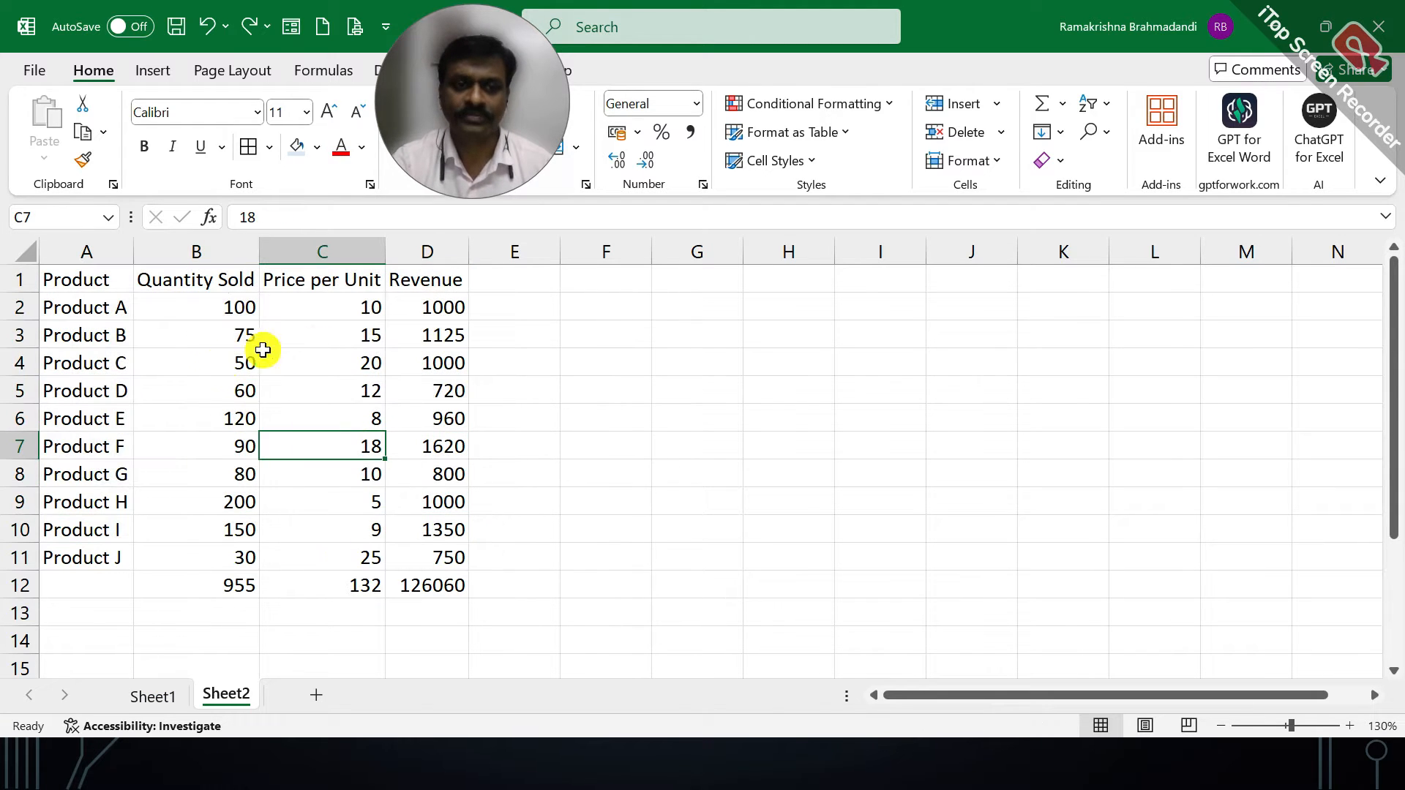
left_click_drag(95, 274, 460, 574)
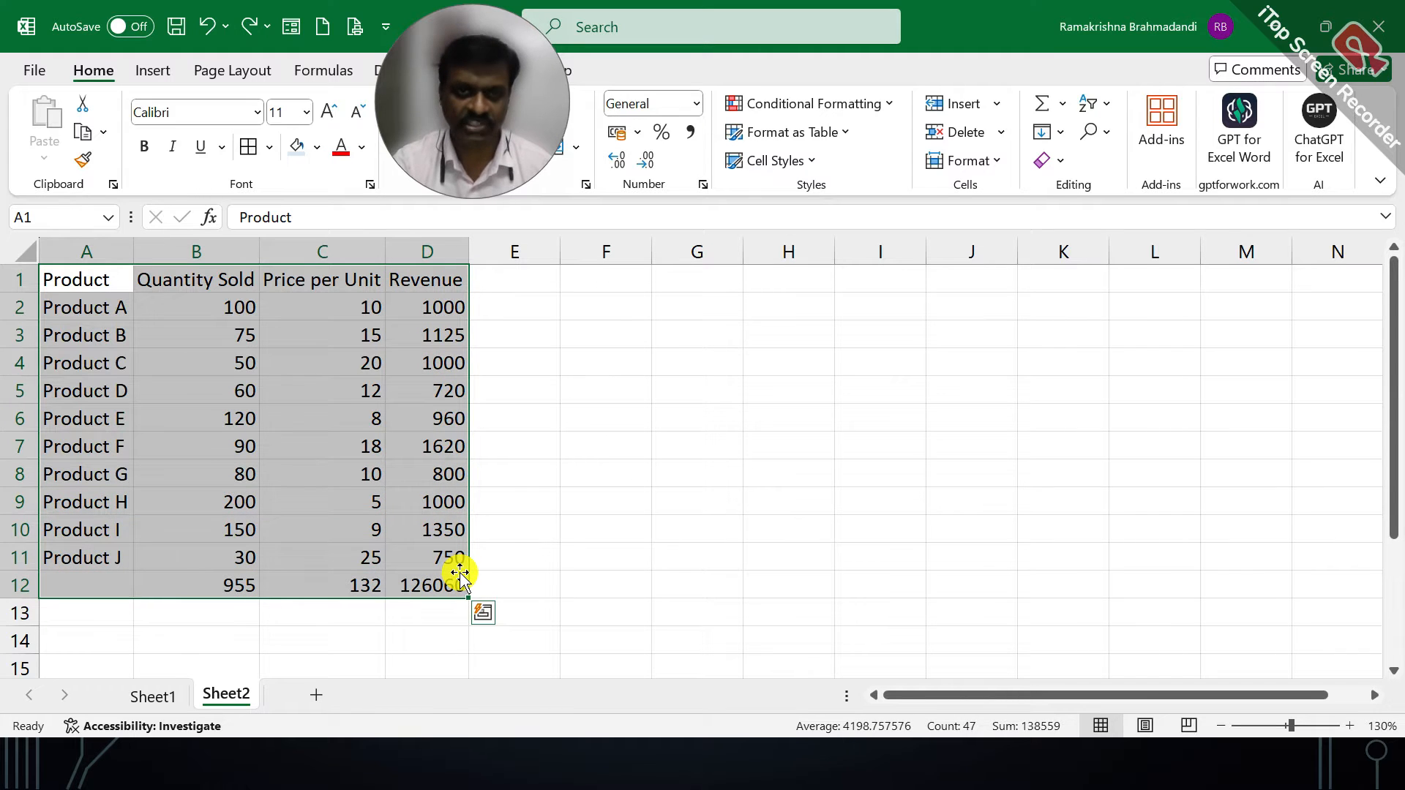
left_click(304, 410)
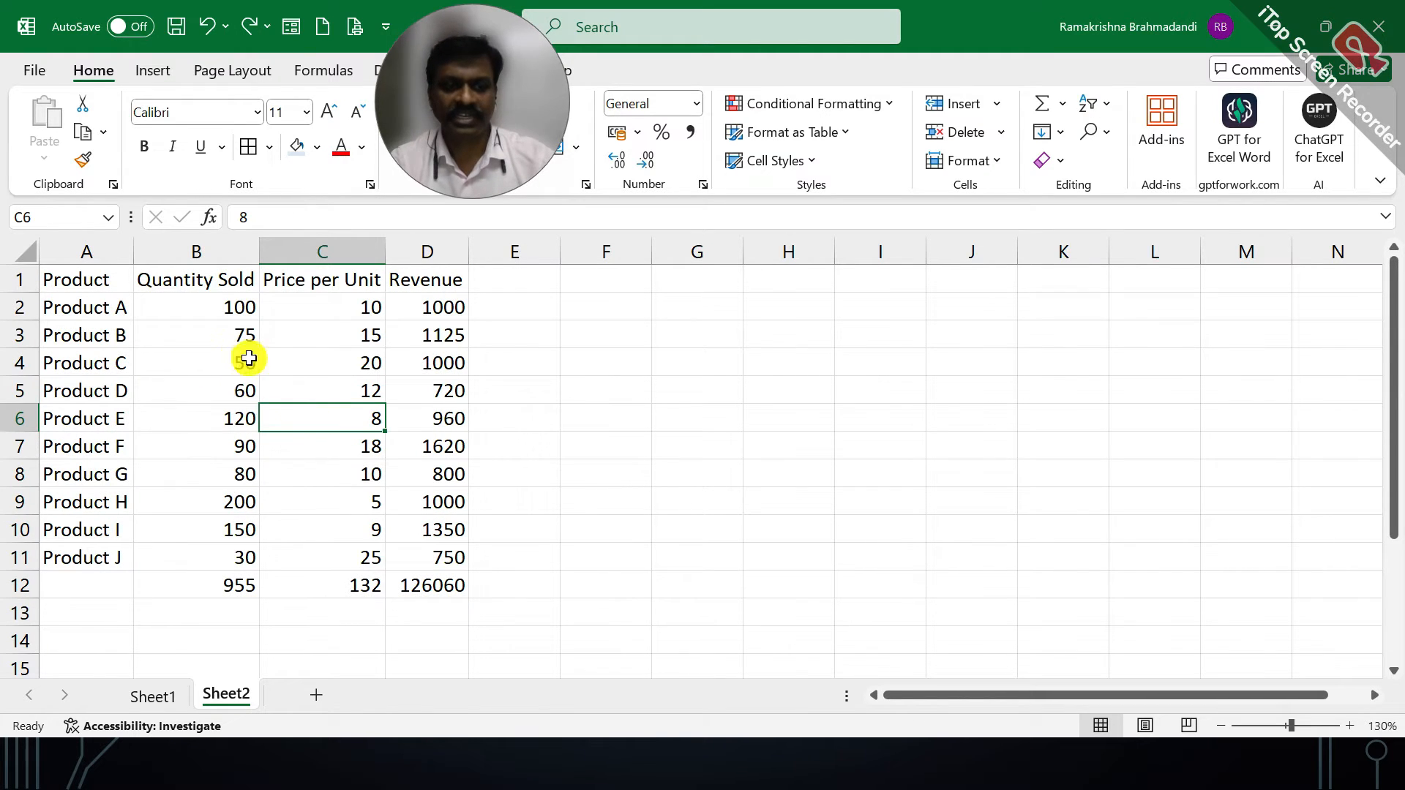
Start a formula-based conditional formatting rule for the whole data range A1:D12 with the formula =MOD(ROW(),2)=0.
left_click(305, 382)
key("ctrl+a")
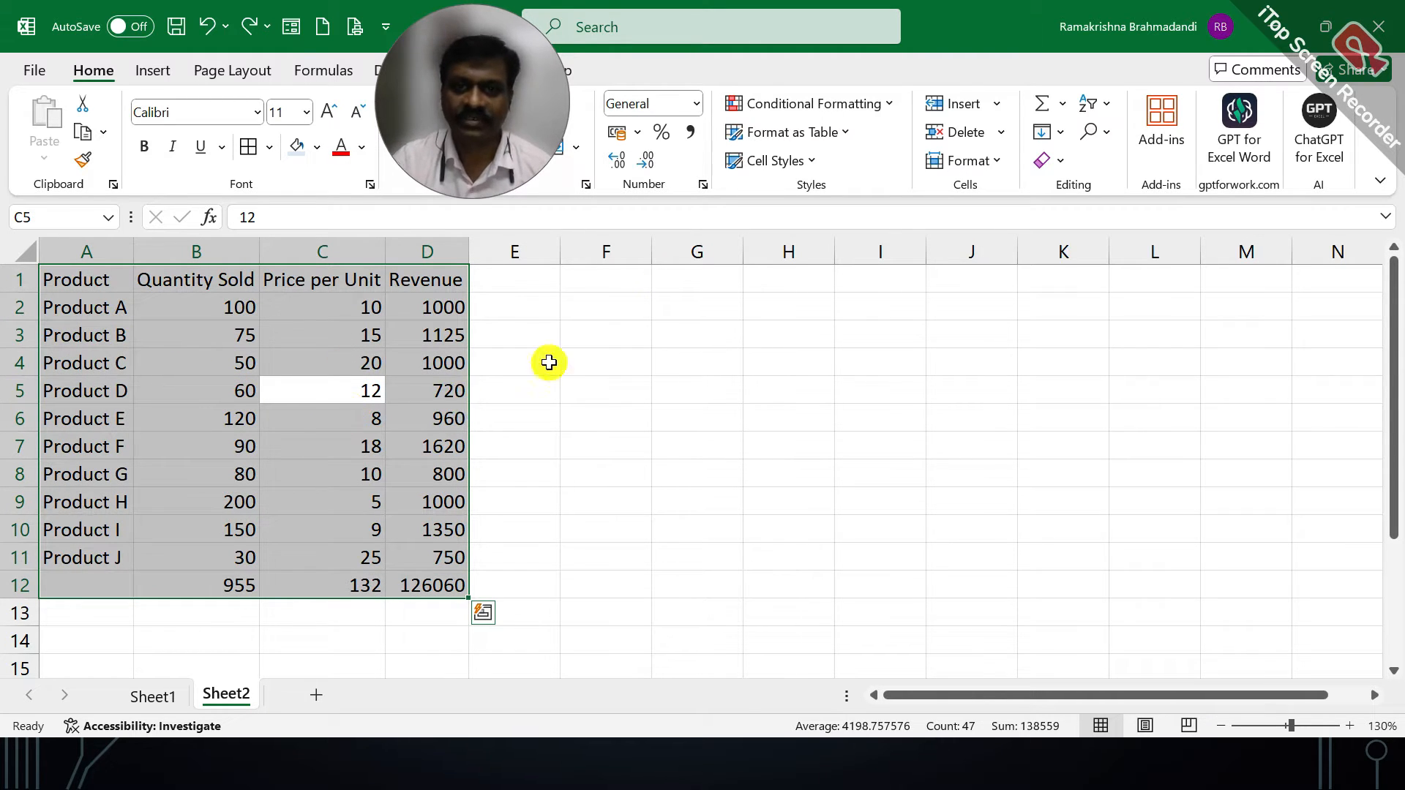
left_click(829, 109)
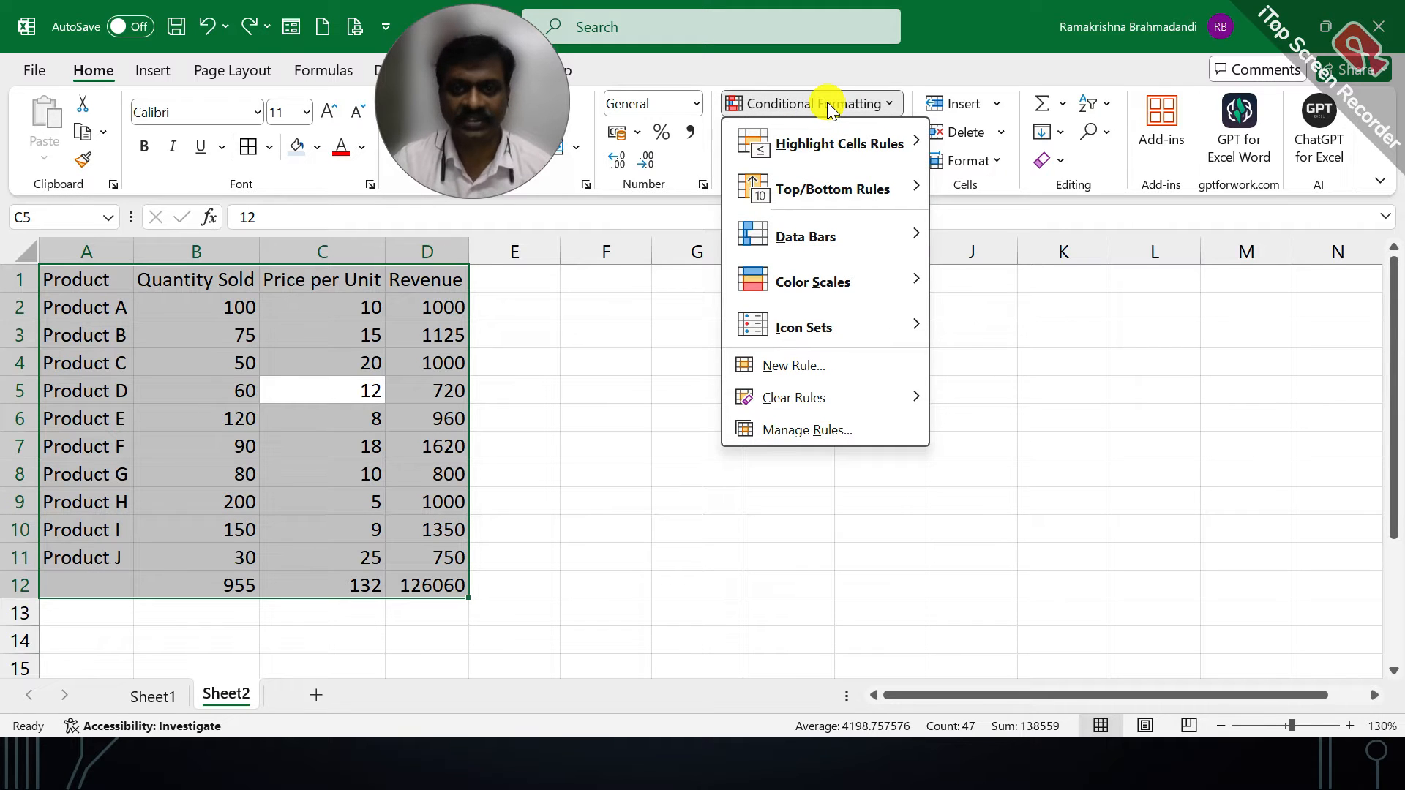
left_click(805, 373)
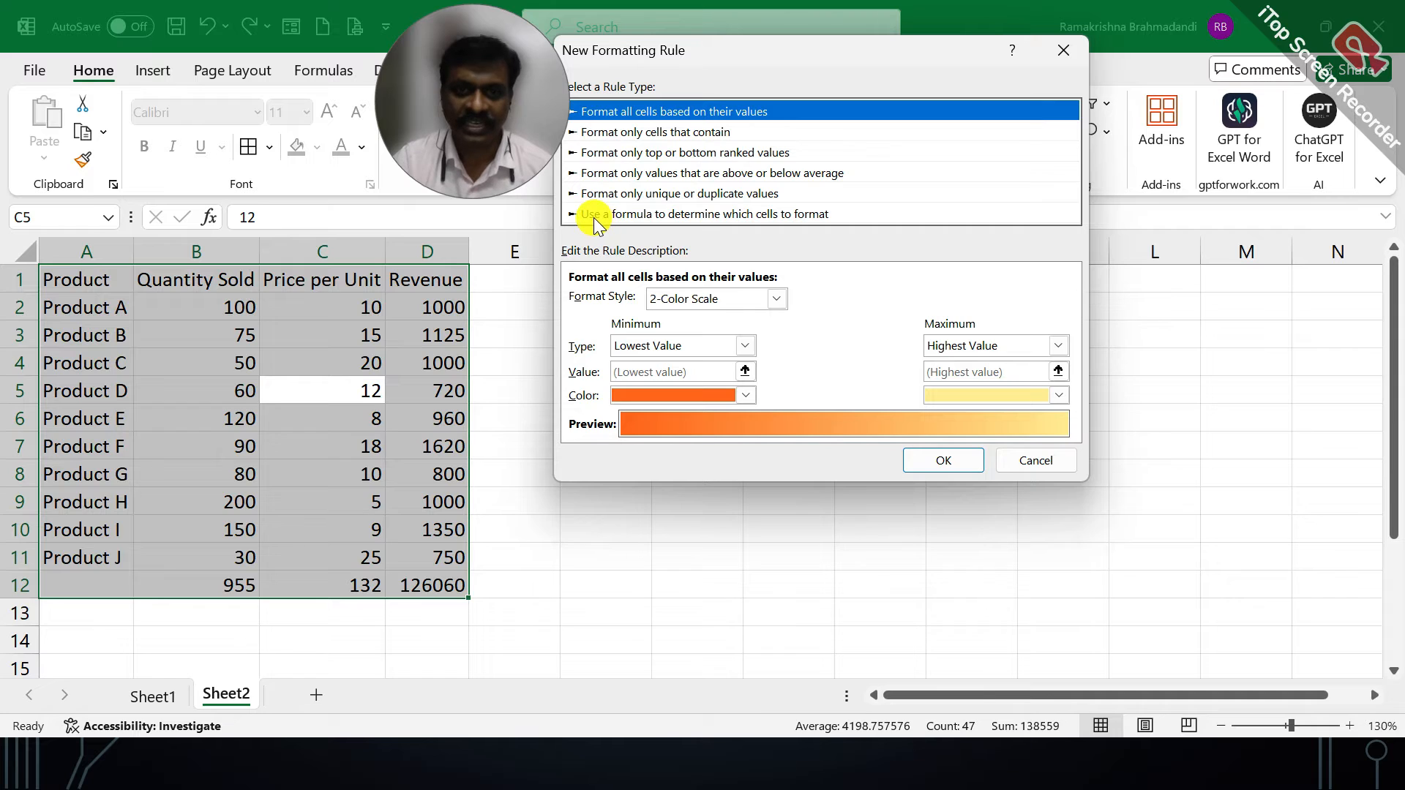
left_click(749, 219)
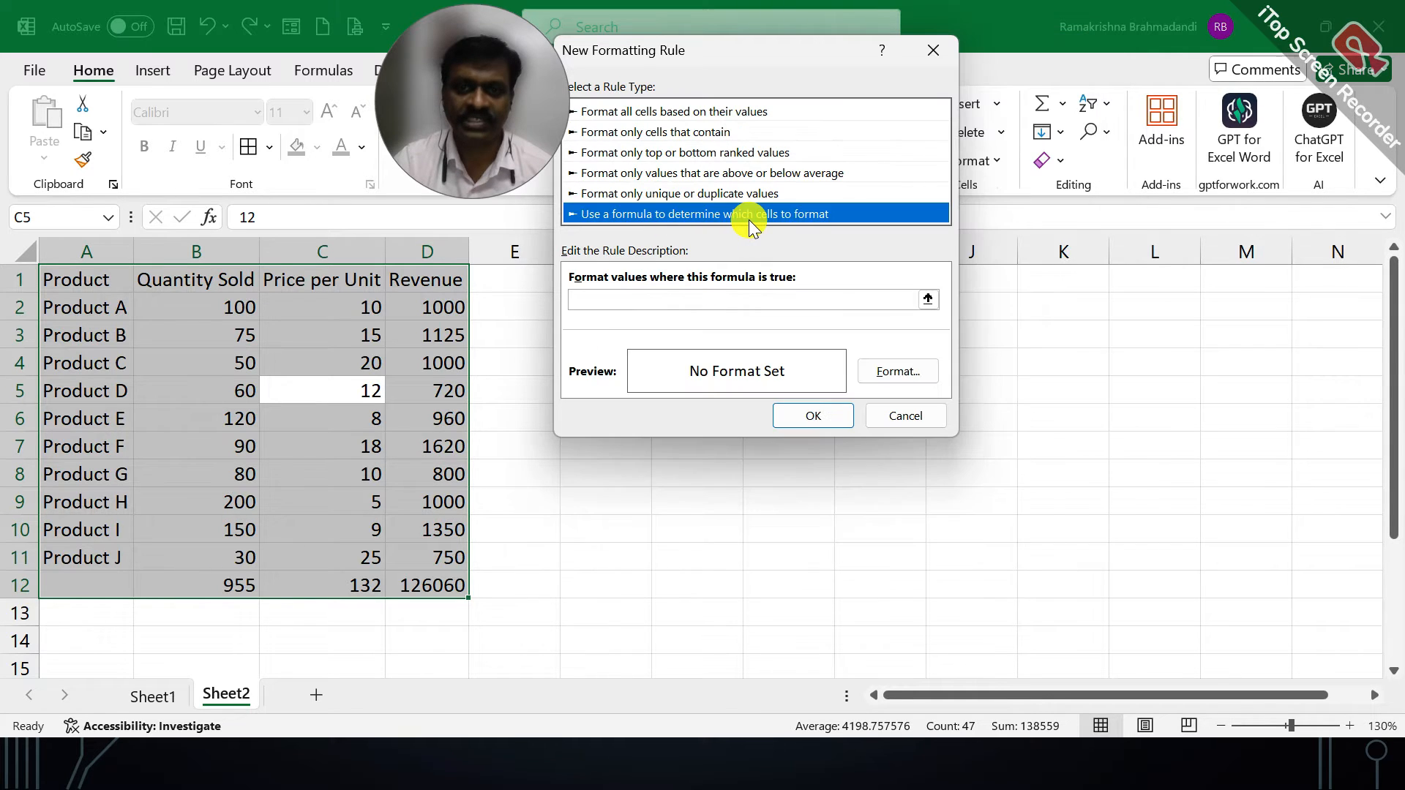
left_click(673, 296)
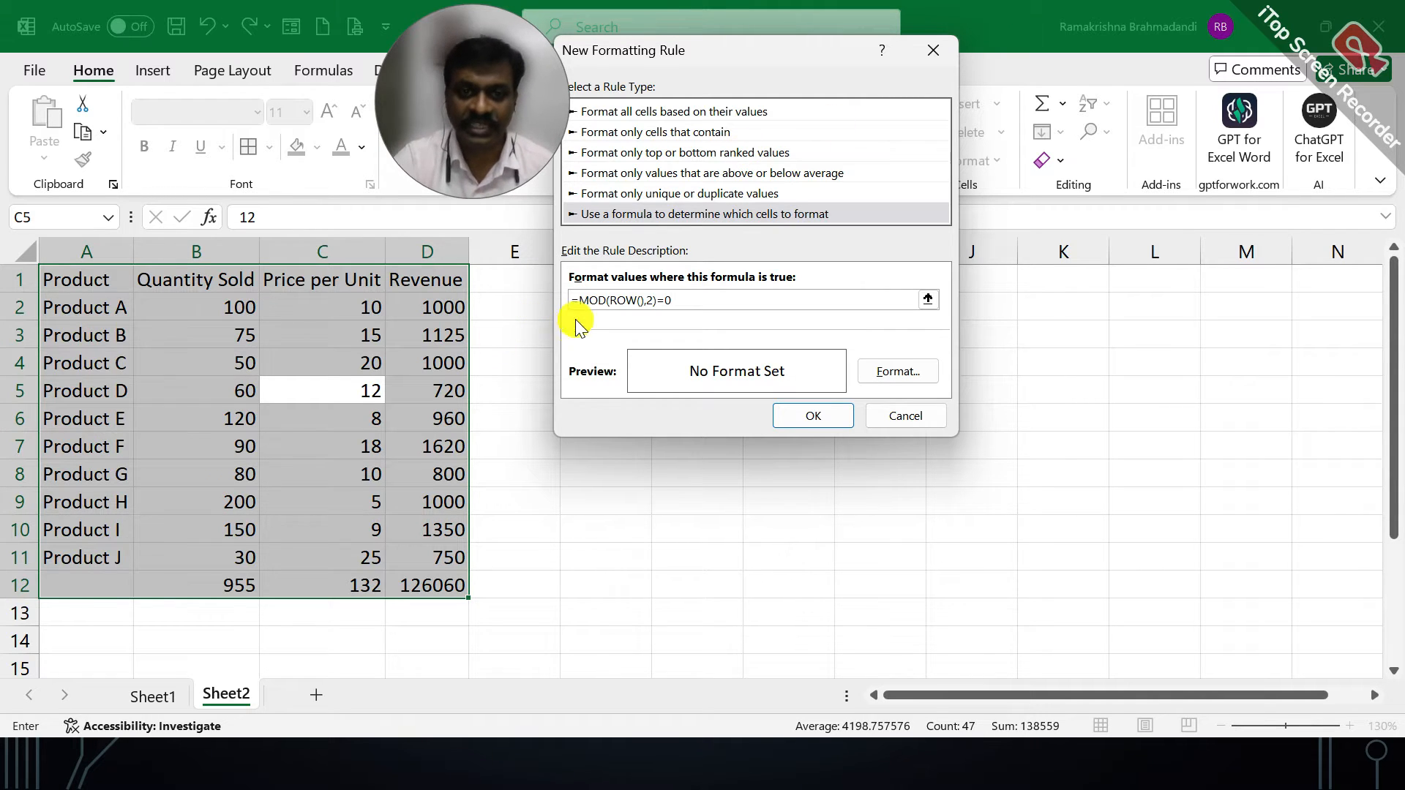
Set the rule's format to a very light orange background fill and apply the rule to the data.
left_click(900, 373)
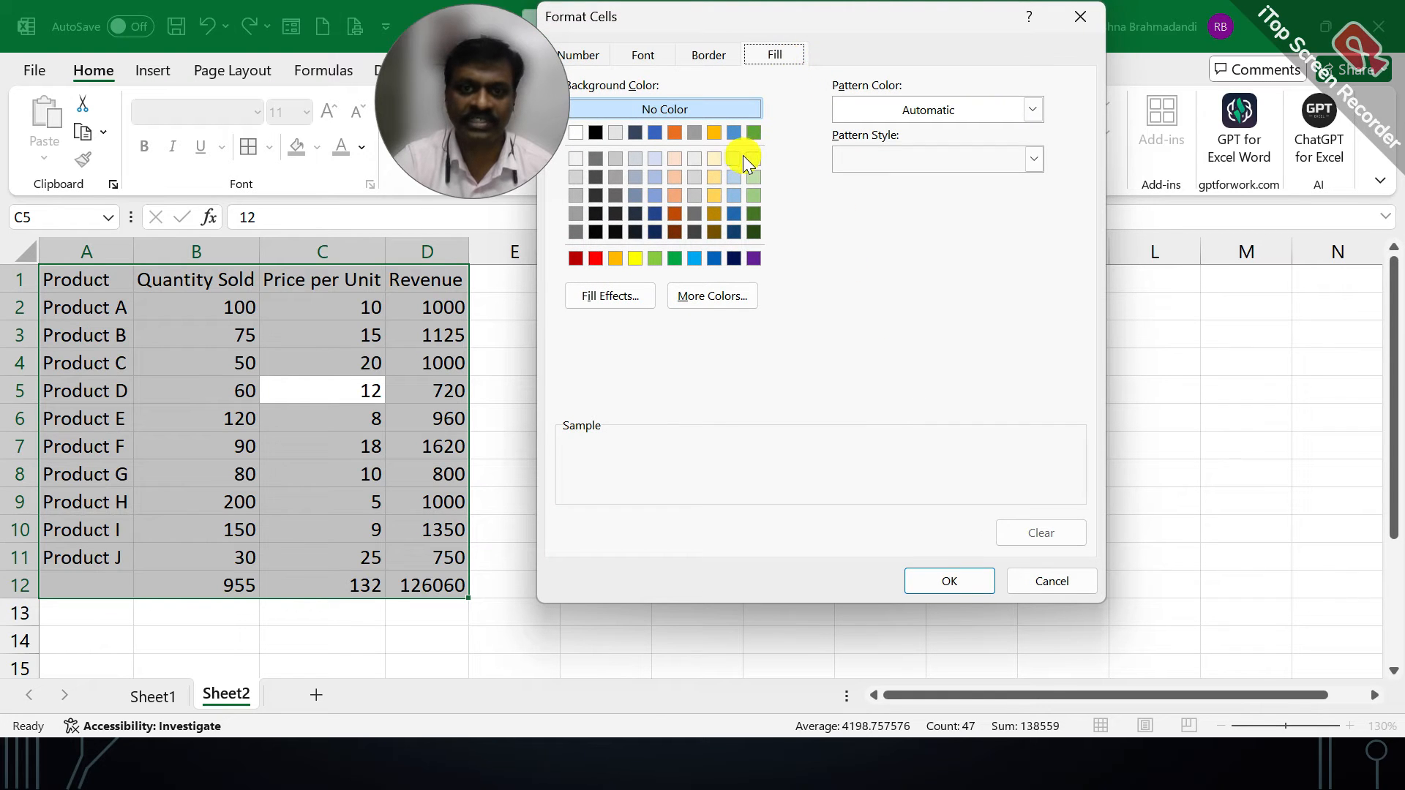
left_click(733, 159)
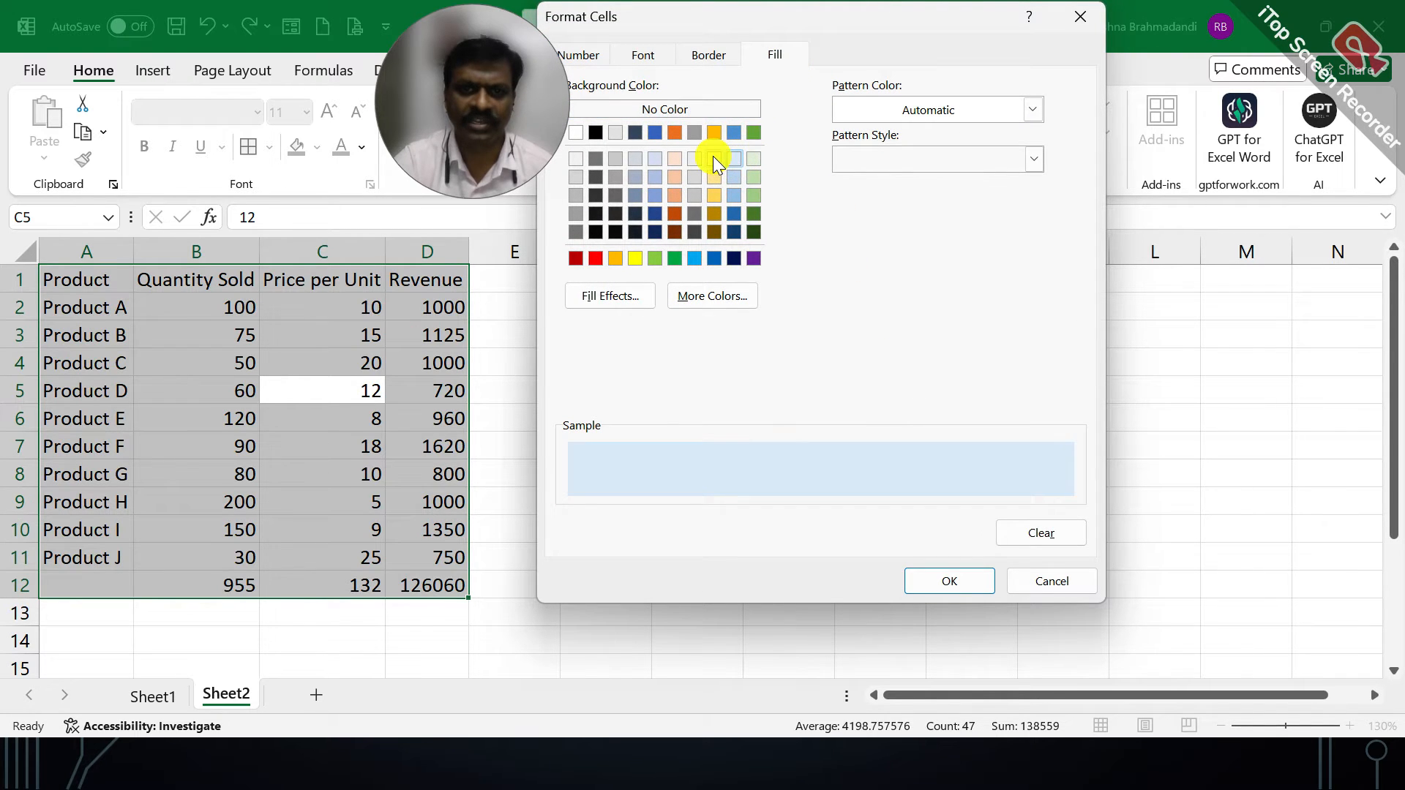
left_click(714, 159)
left_click(754, 159)
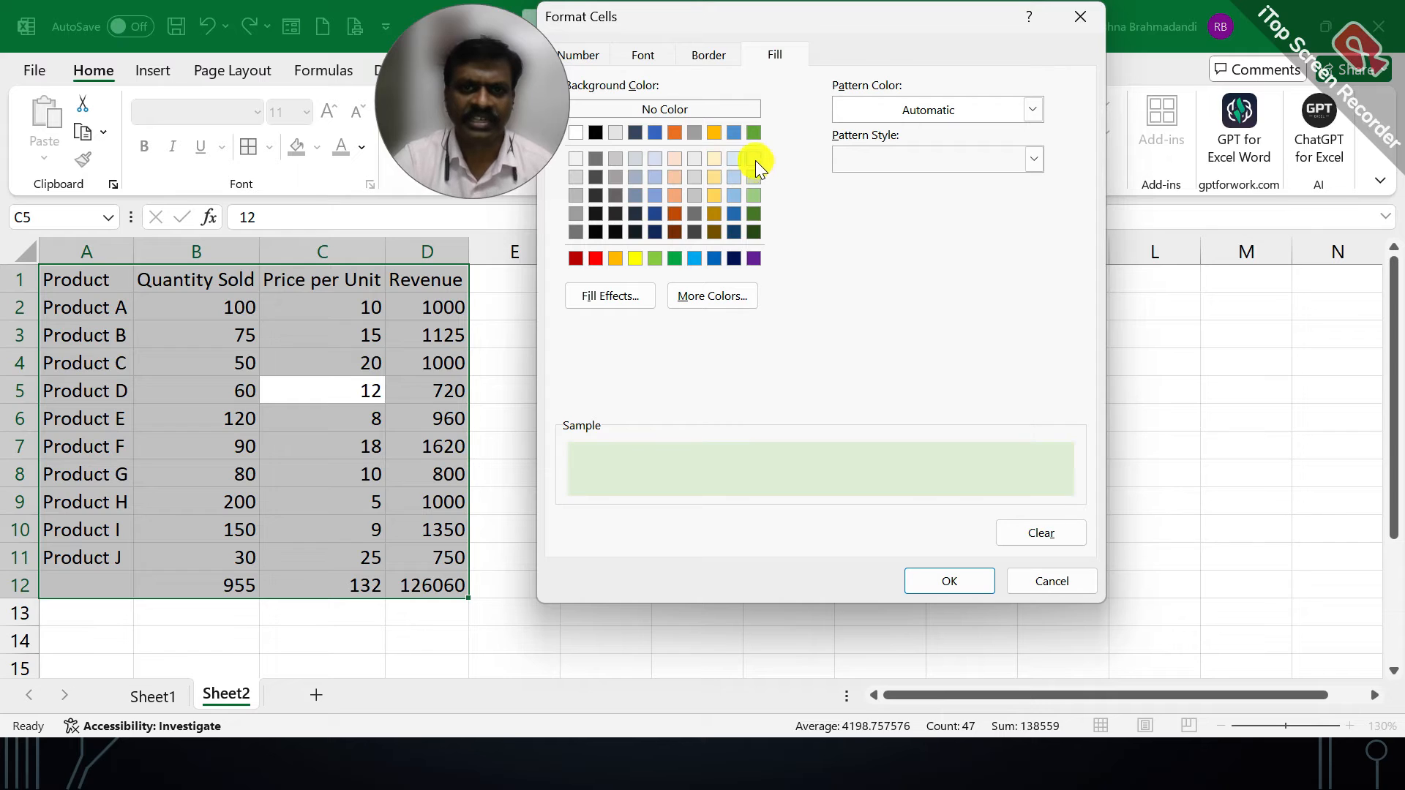
left_click(674, 158)
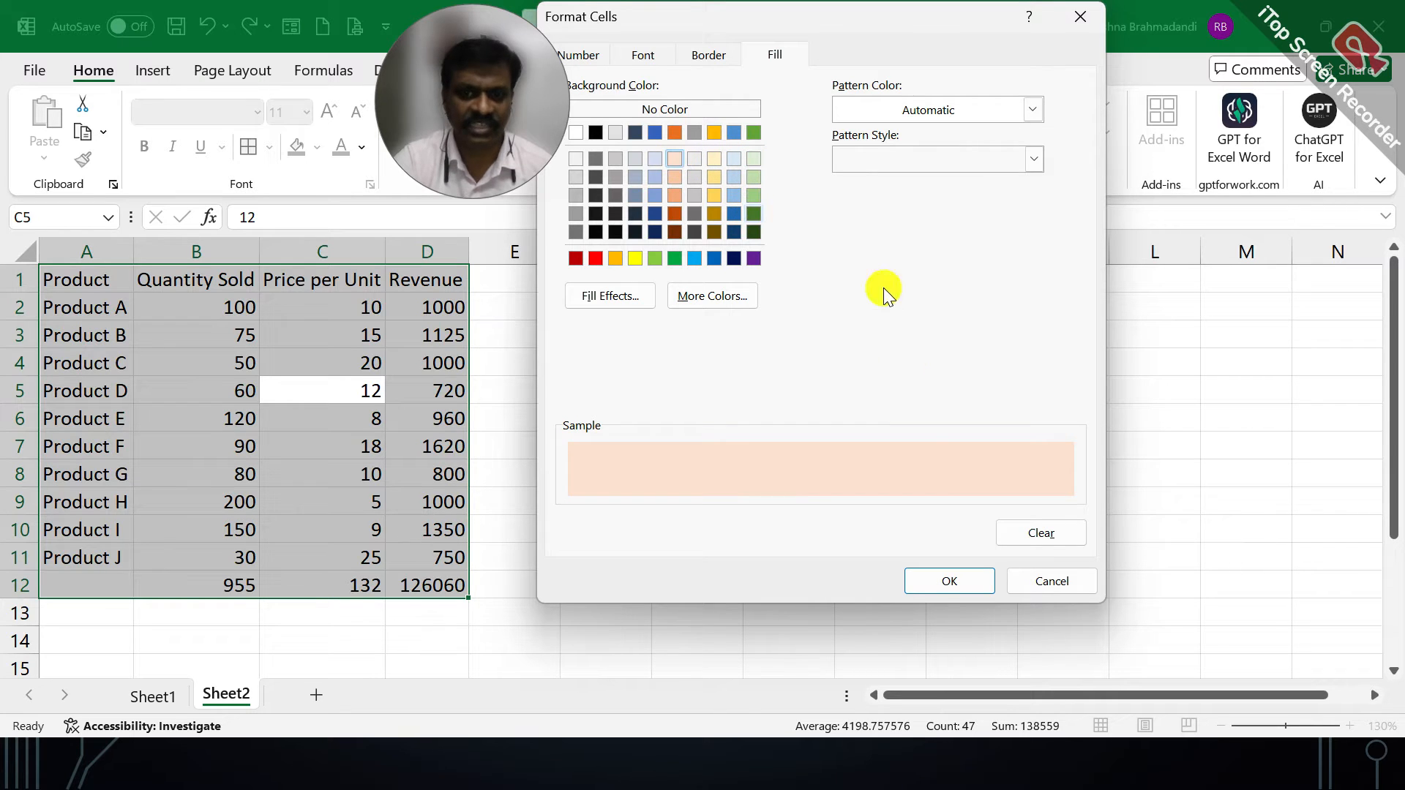
left_click(939, 584)
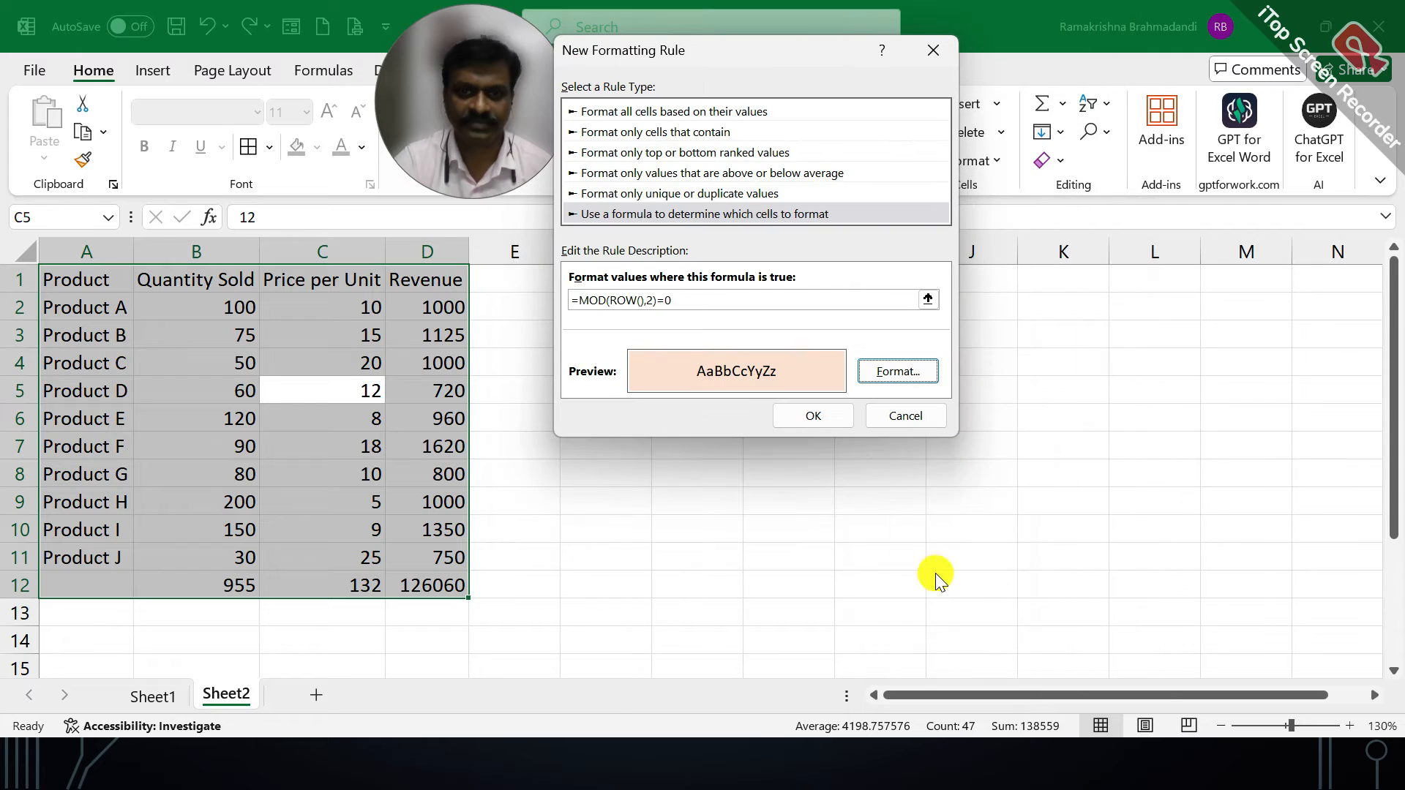
left_click(828, 417)
left_click(347, 423)
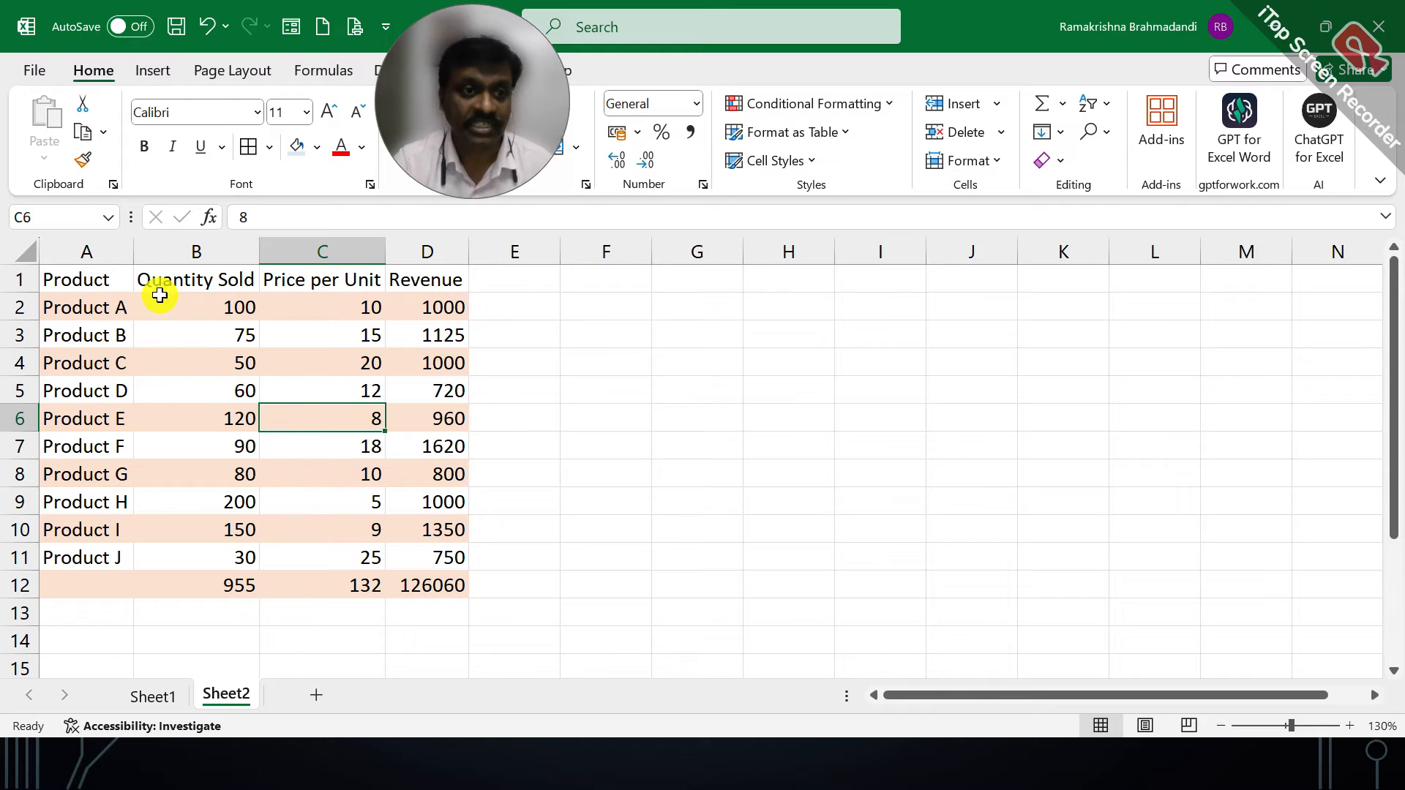
Fill the header row A1:D1 with a medium orange darker than the row bands and make its text bold.
left_click_drag(91, 278, 395, 277)
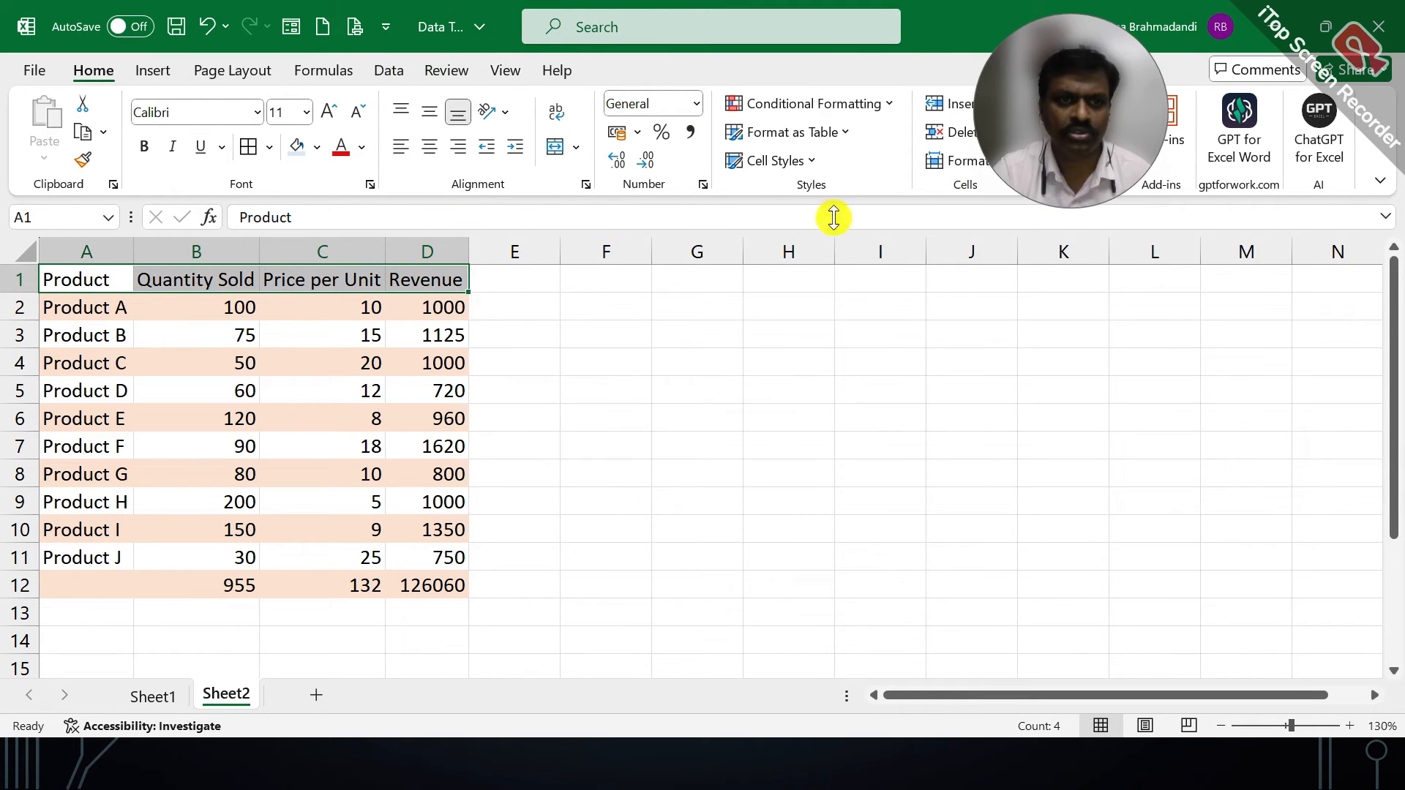
left_click(317, 148)
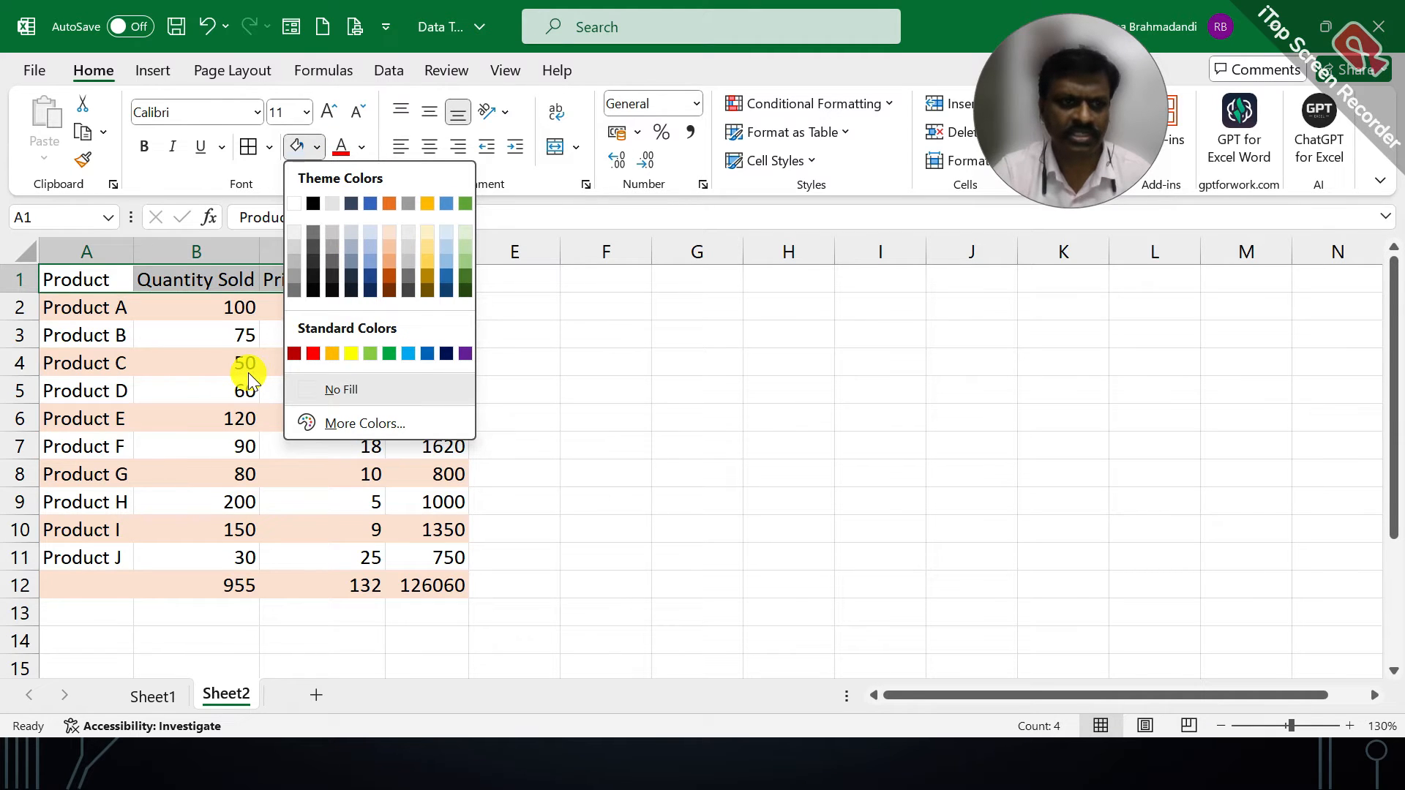
left_click(389, 276)
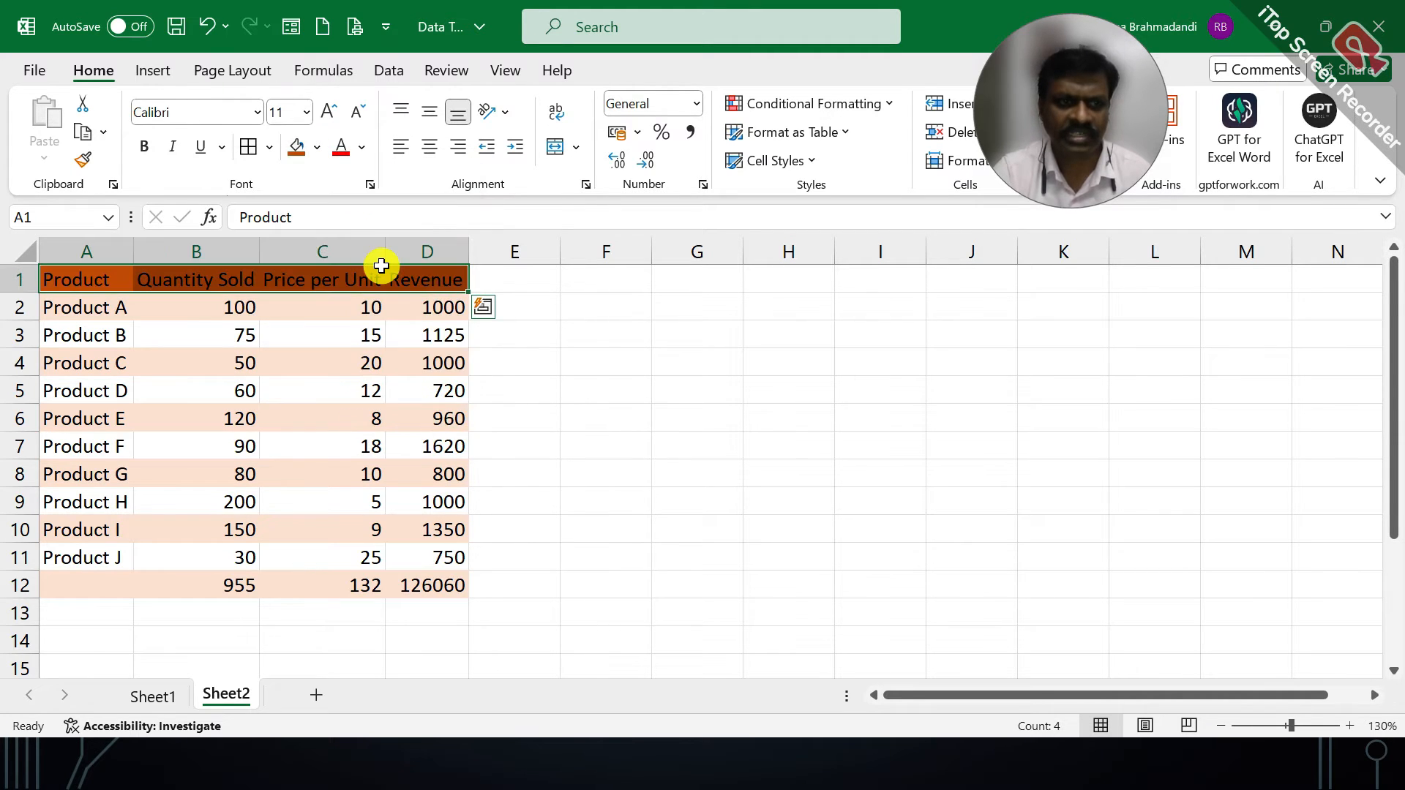
left_click(312, 147)
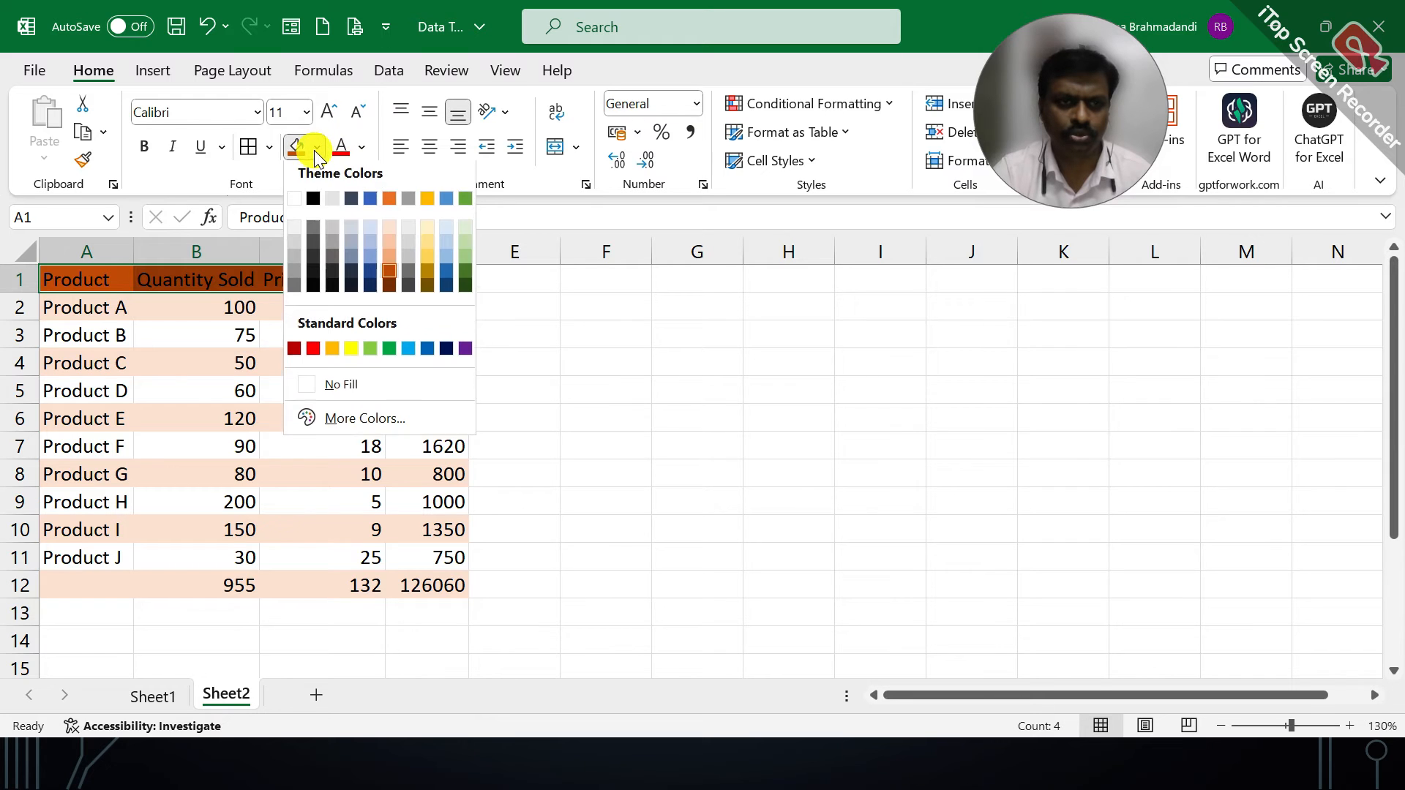
left_click(384, 264)
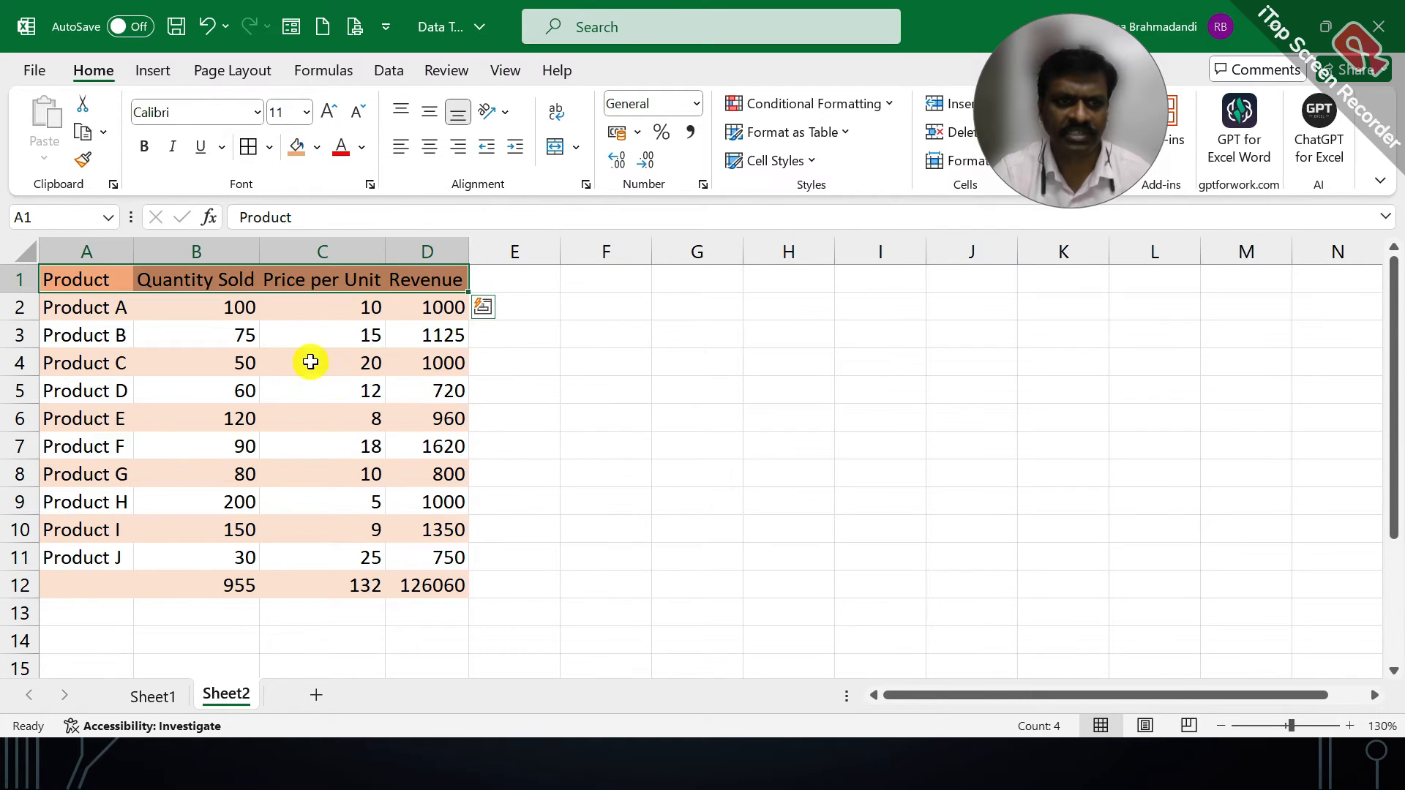
left_click(145, 146)
left_click(272, 384)
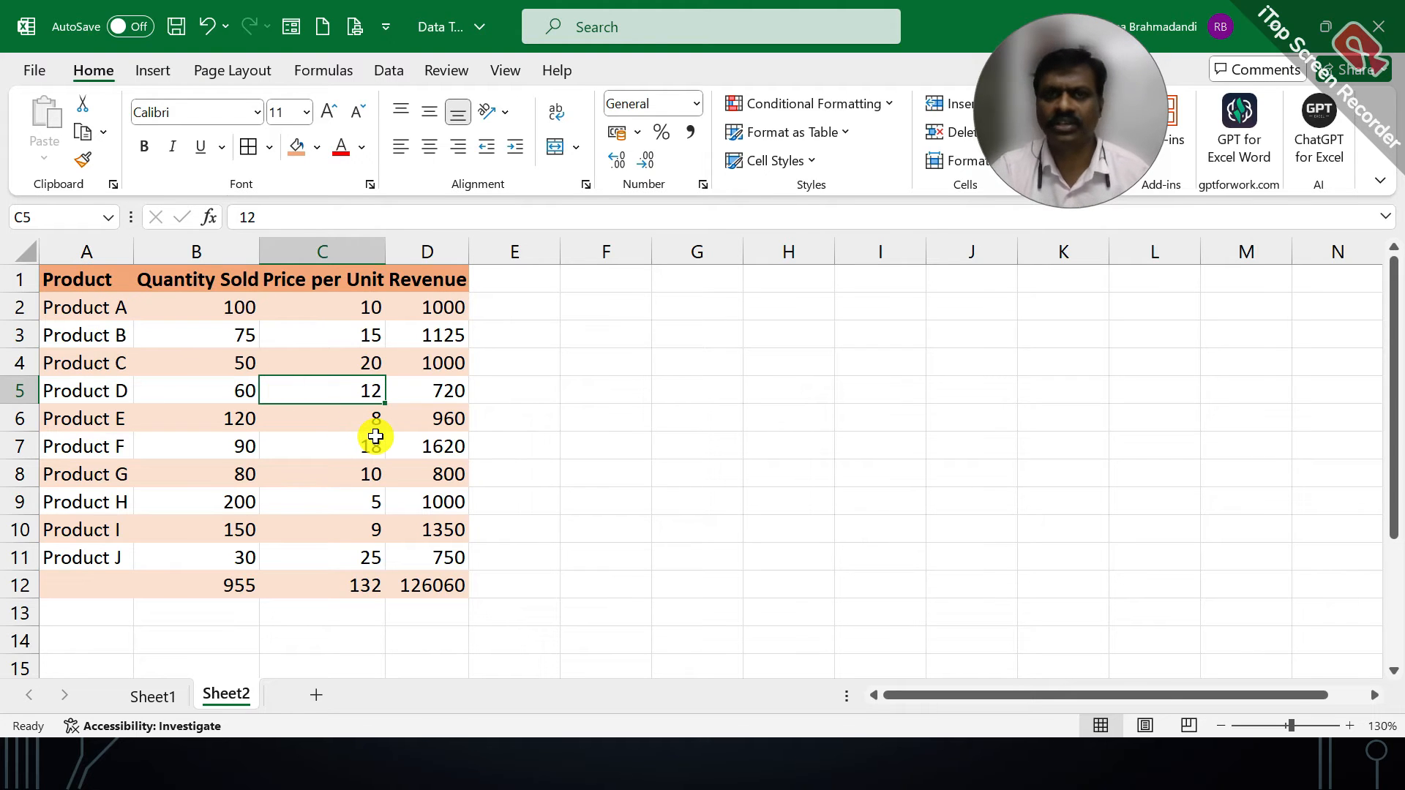
Copy the whole data range A1:D12 on Sheet2 and paste it transposed at A1 of a new worksheet.
key("ctrl+a")
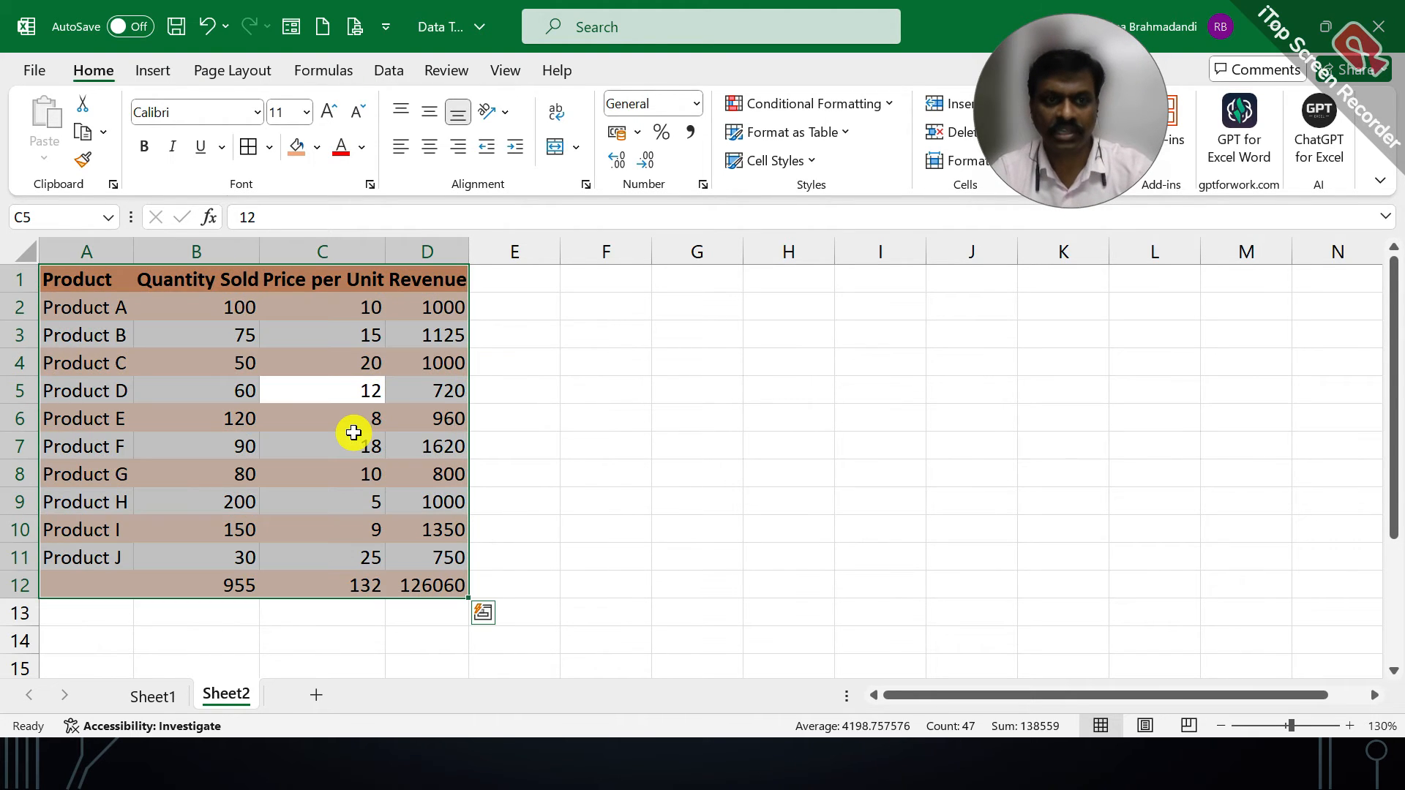
key("ctrl+c")
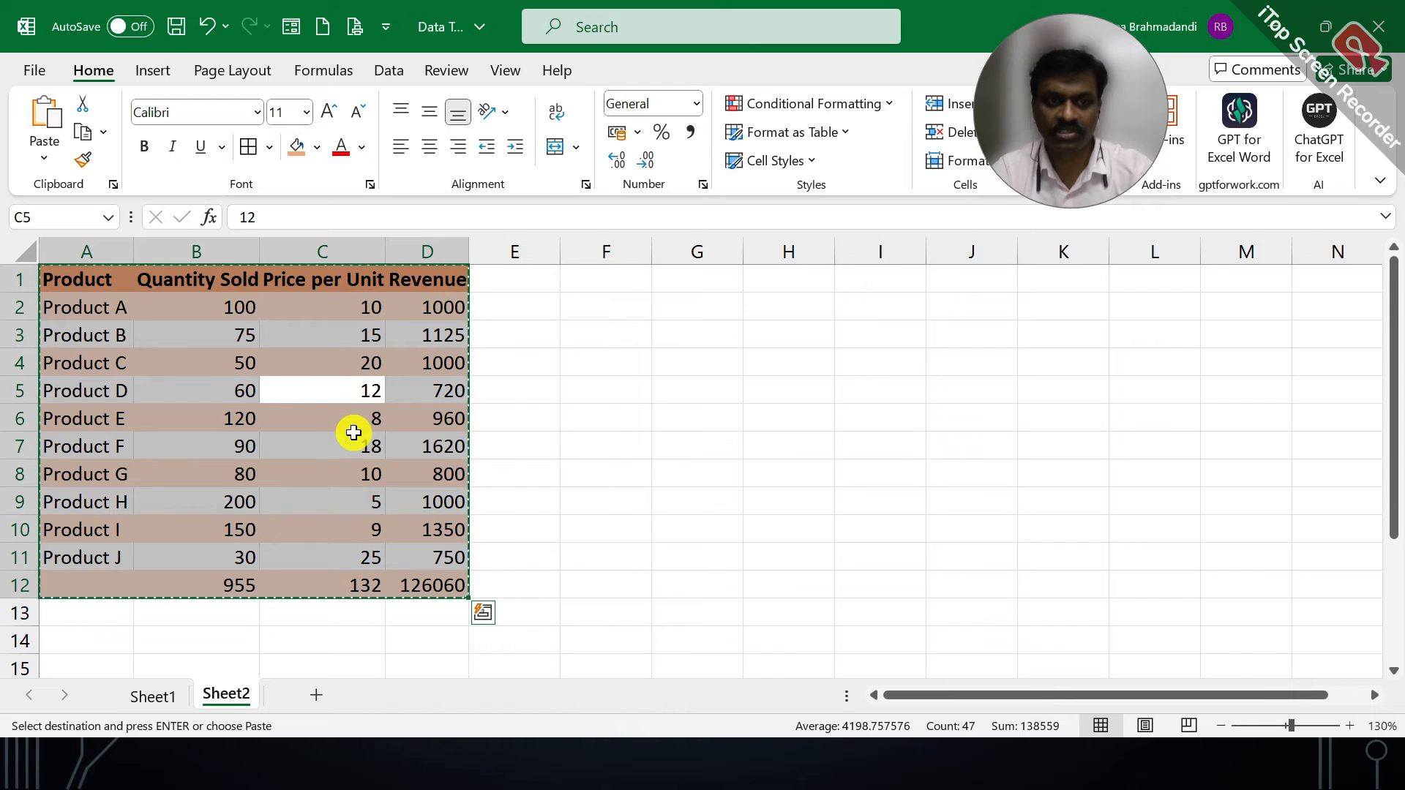
left_click(315, 696)
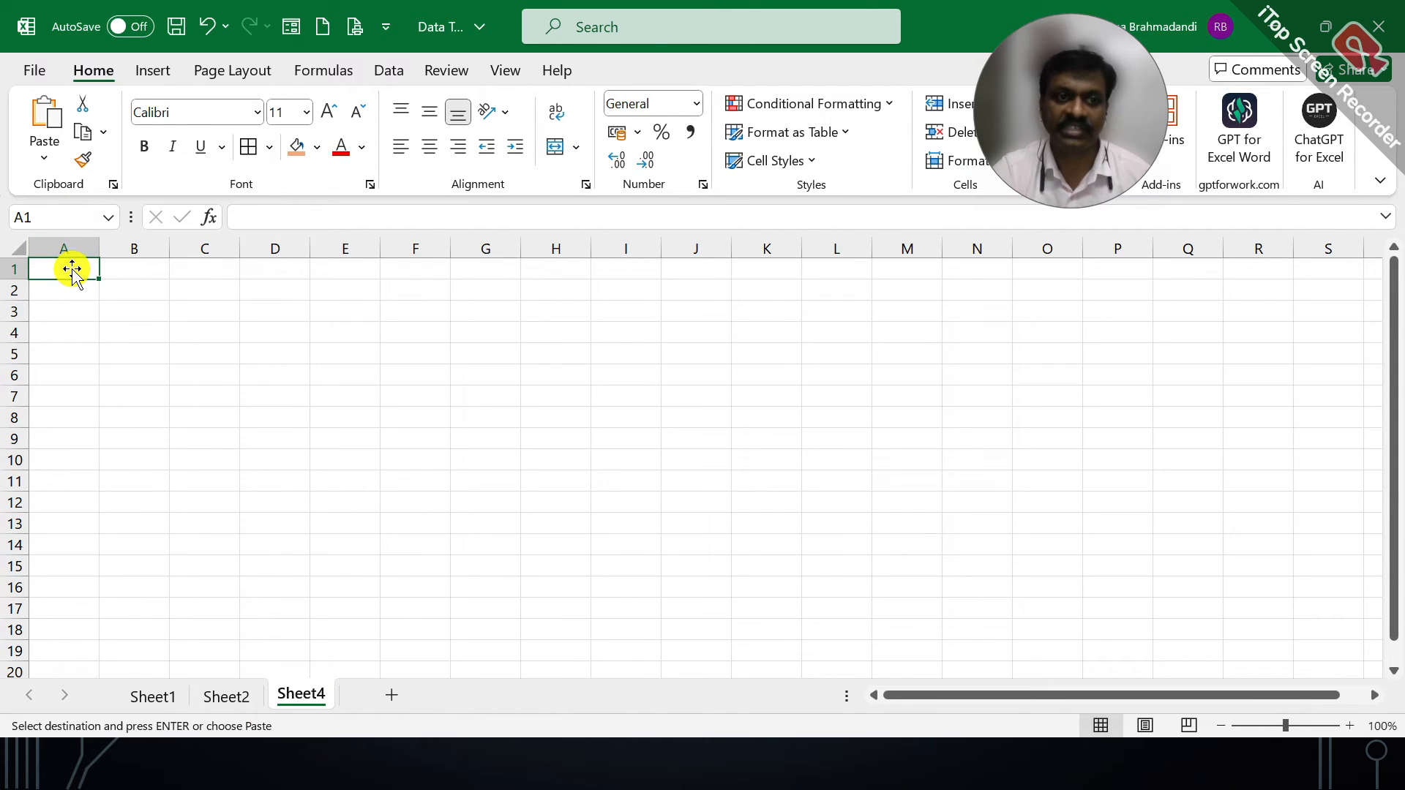
left_click(44, 165)
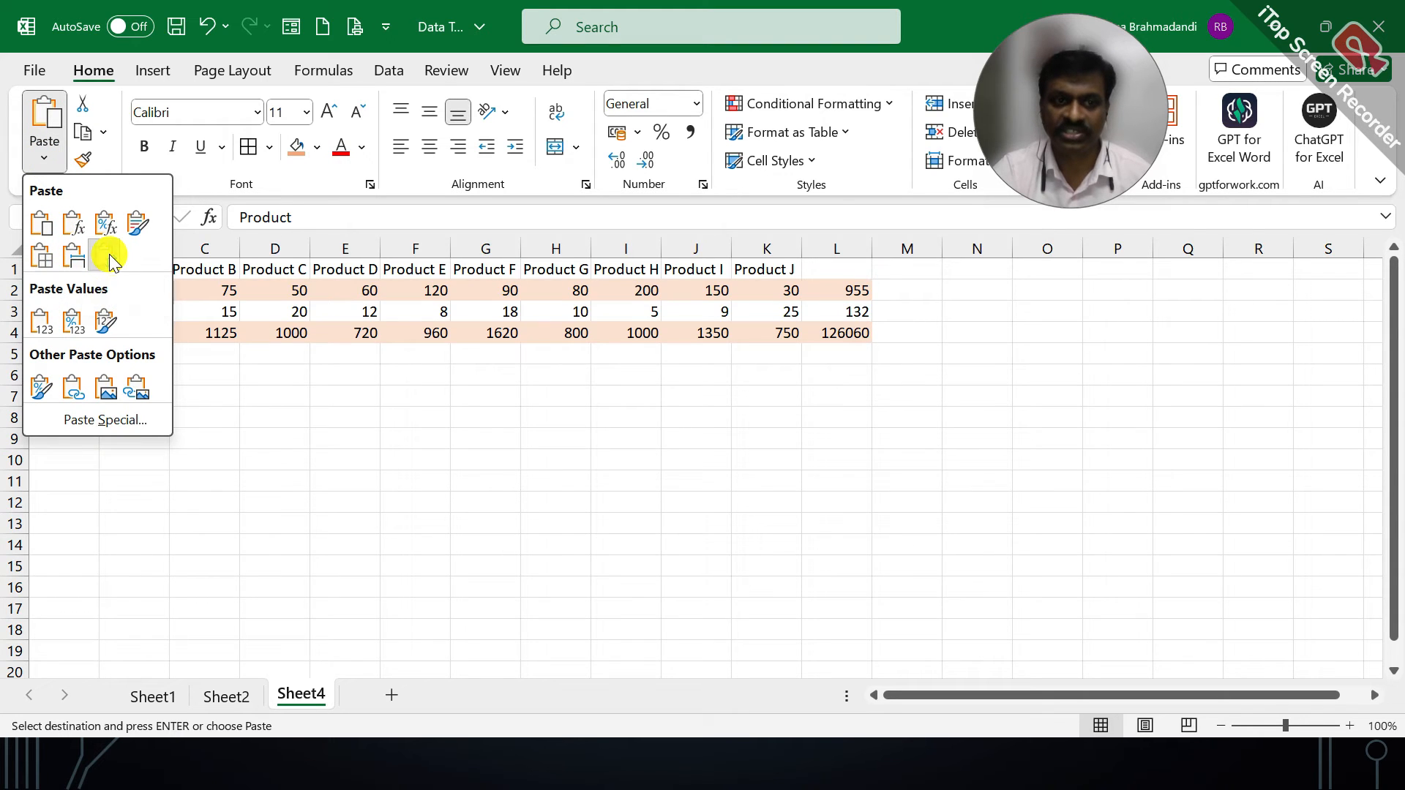
left_click(108, 257)
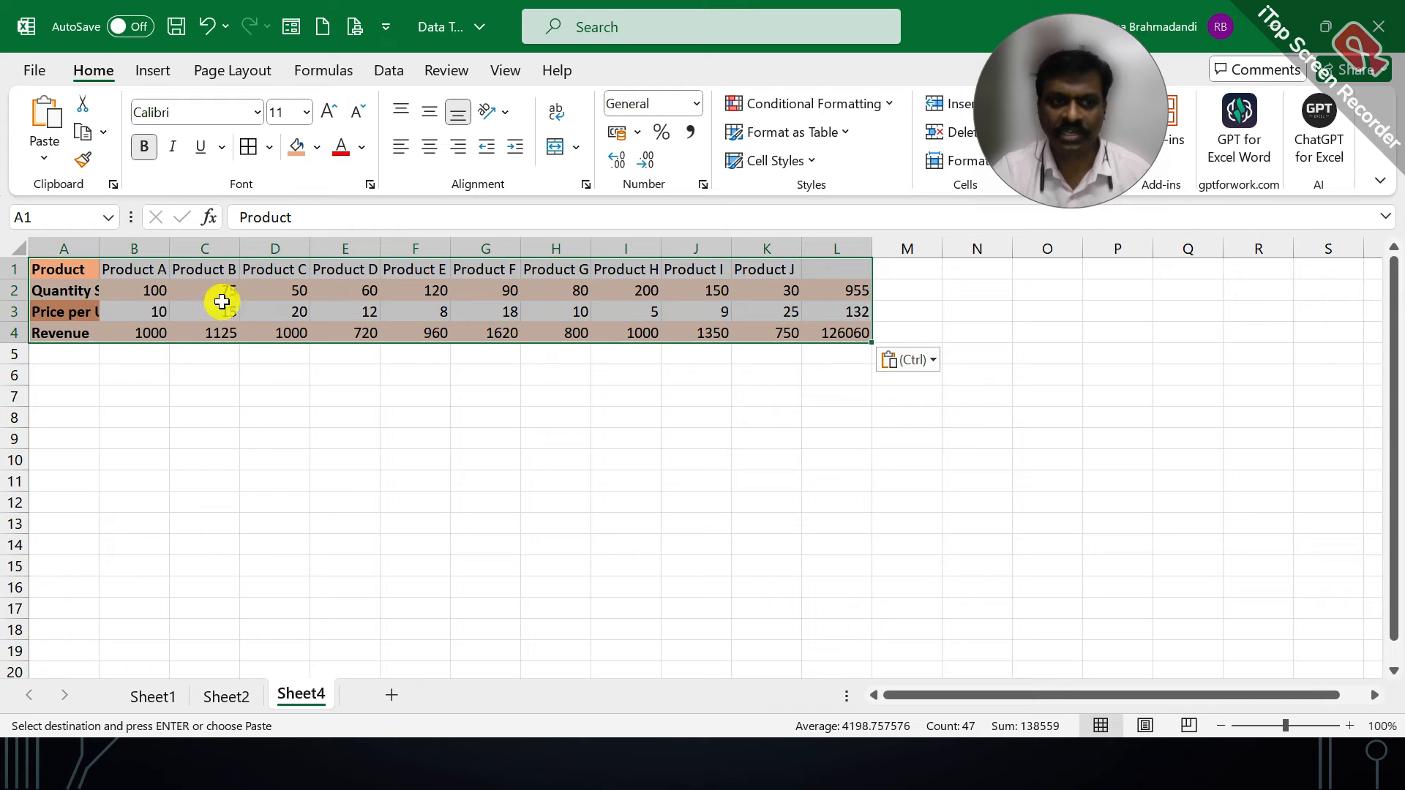
Clear all formats from the transposed data A1:L4 and autofit its column widths.
left_click_drag(1107, 104, 654, 107)
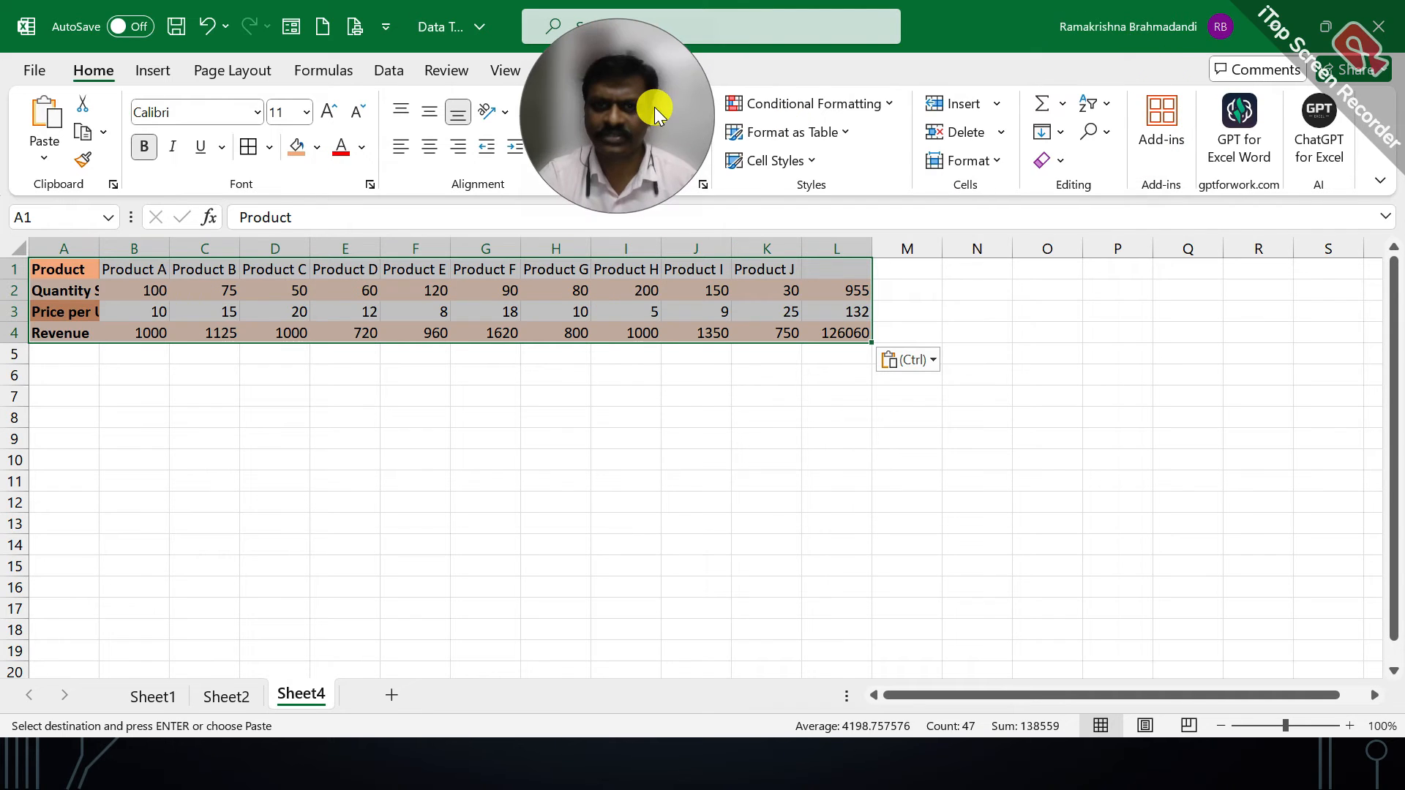
left_click(1053, 160)
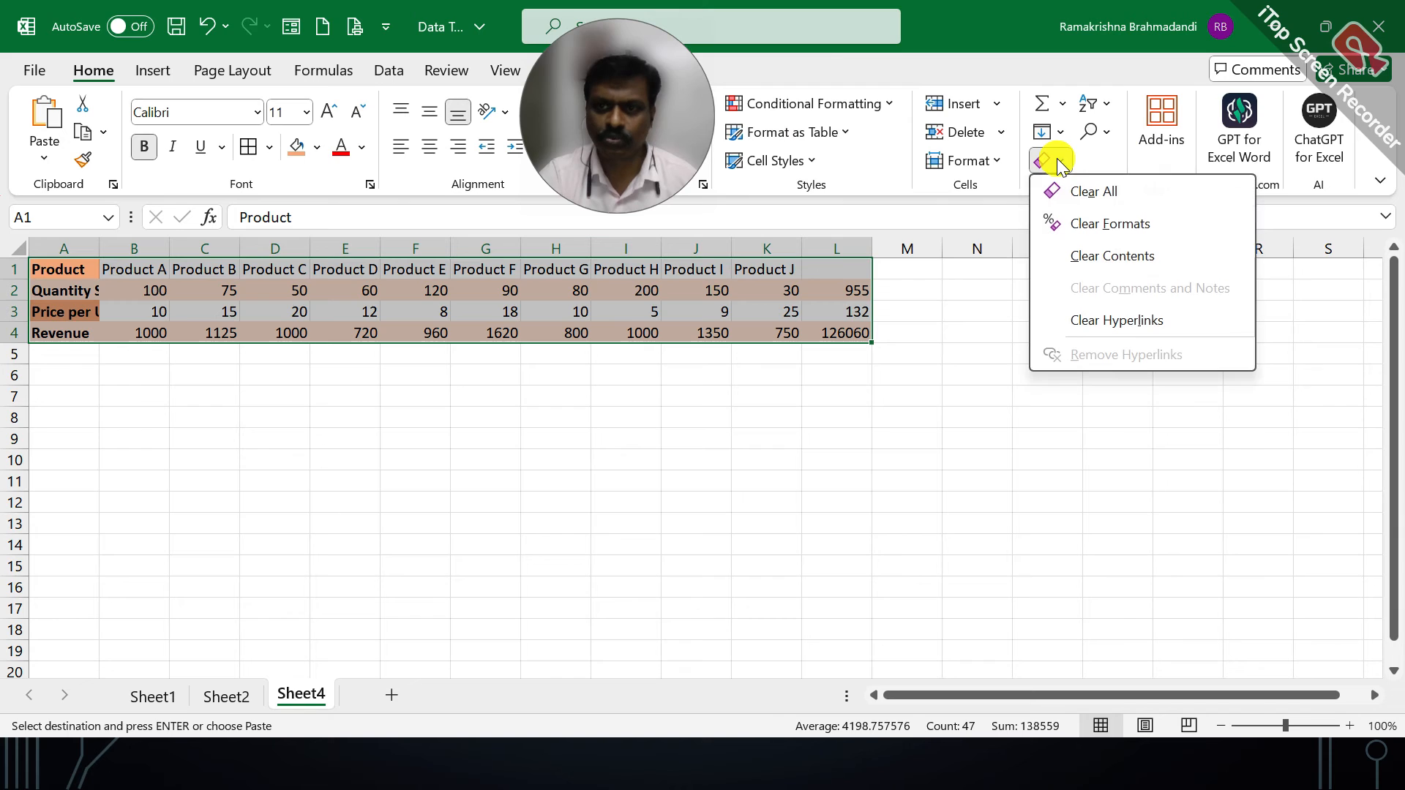
left_click(1087, 227)
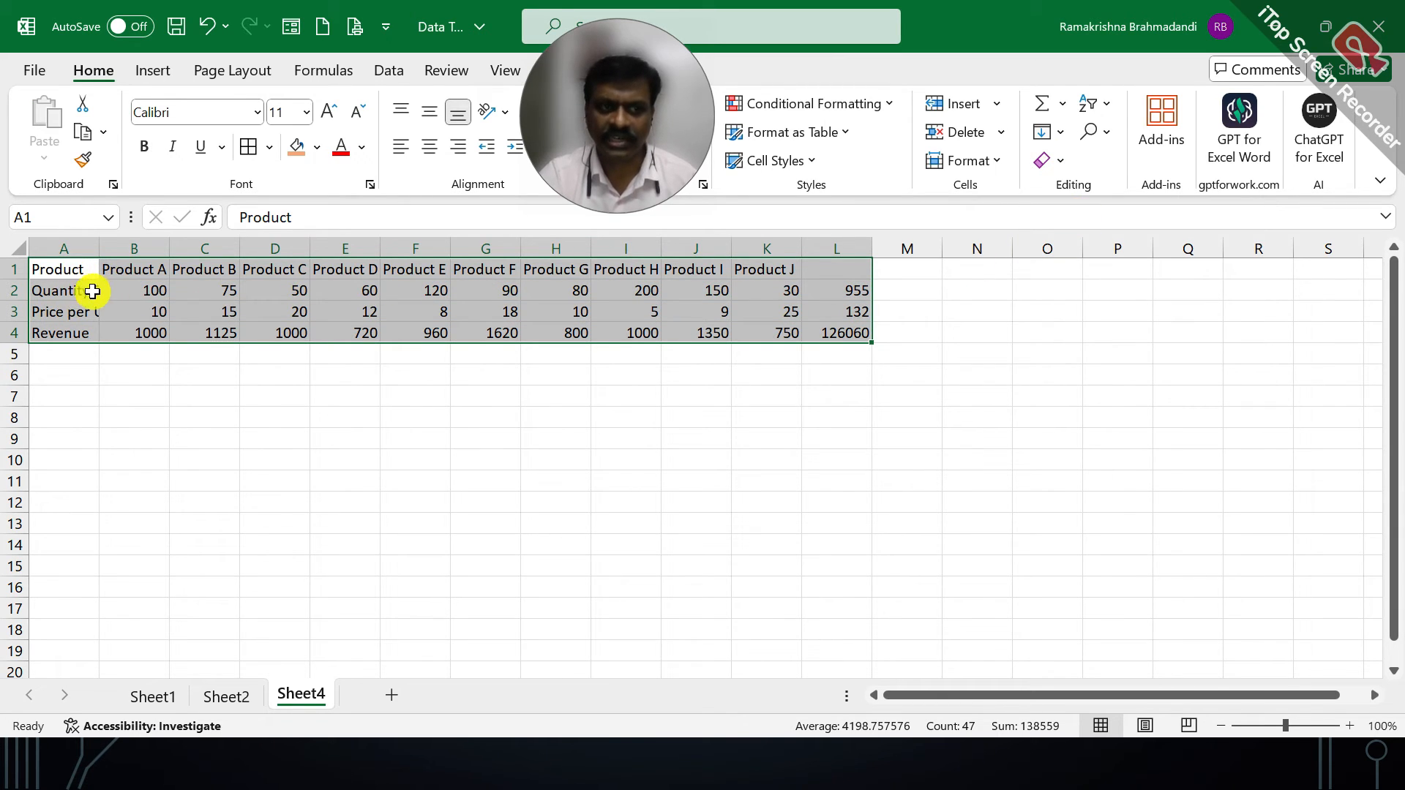
left_click(951, 161)
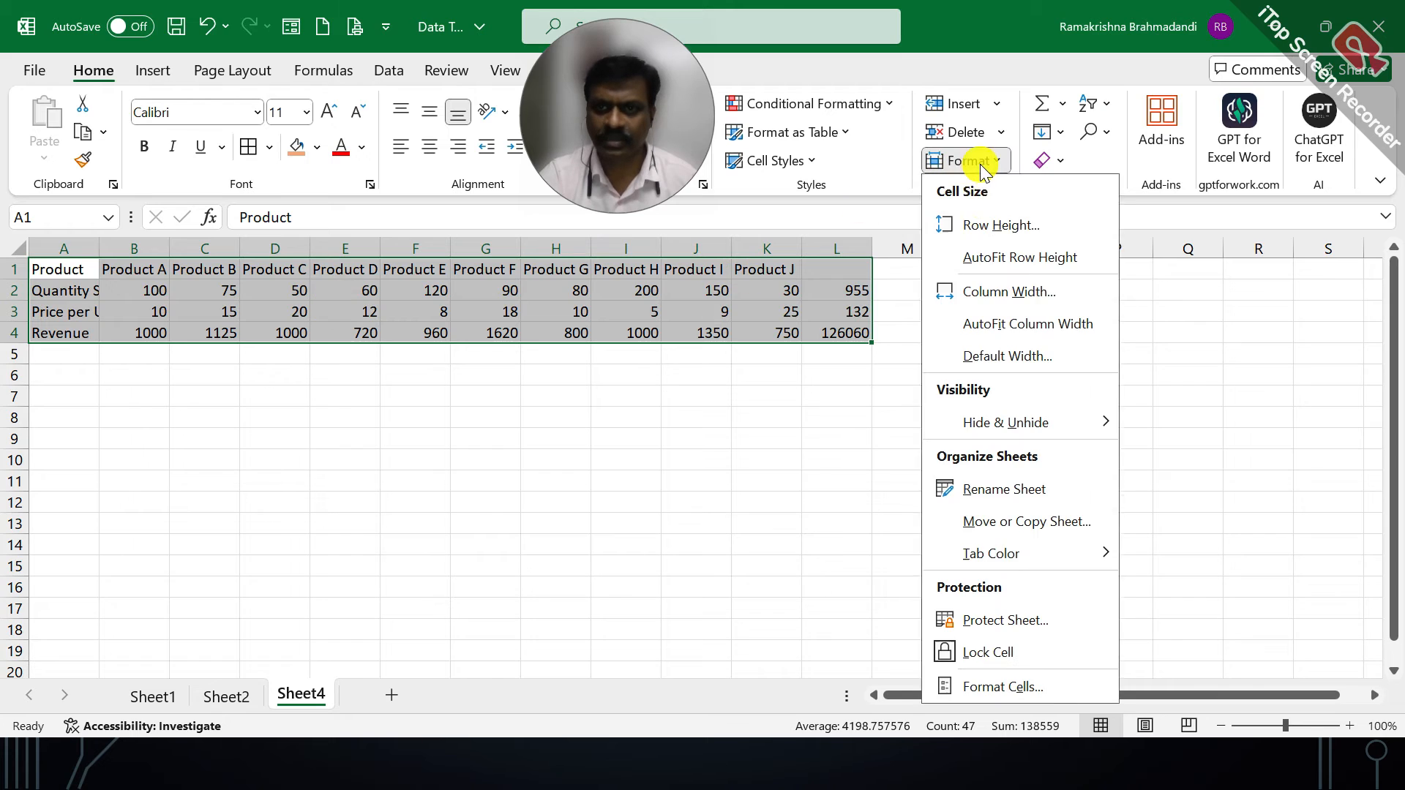
left_click(1002, 331)
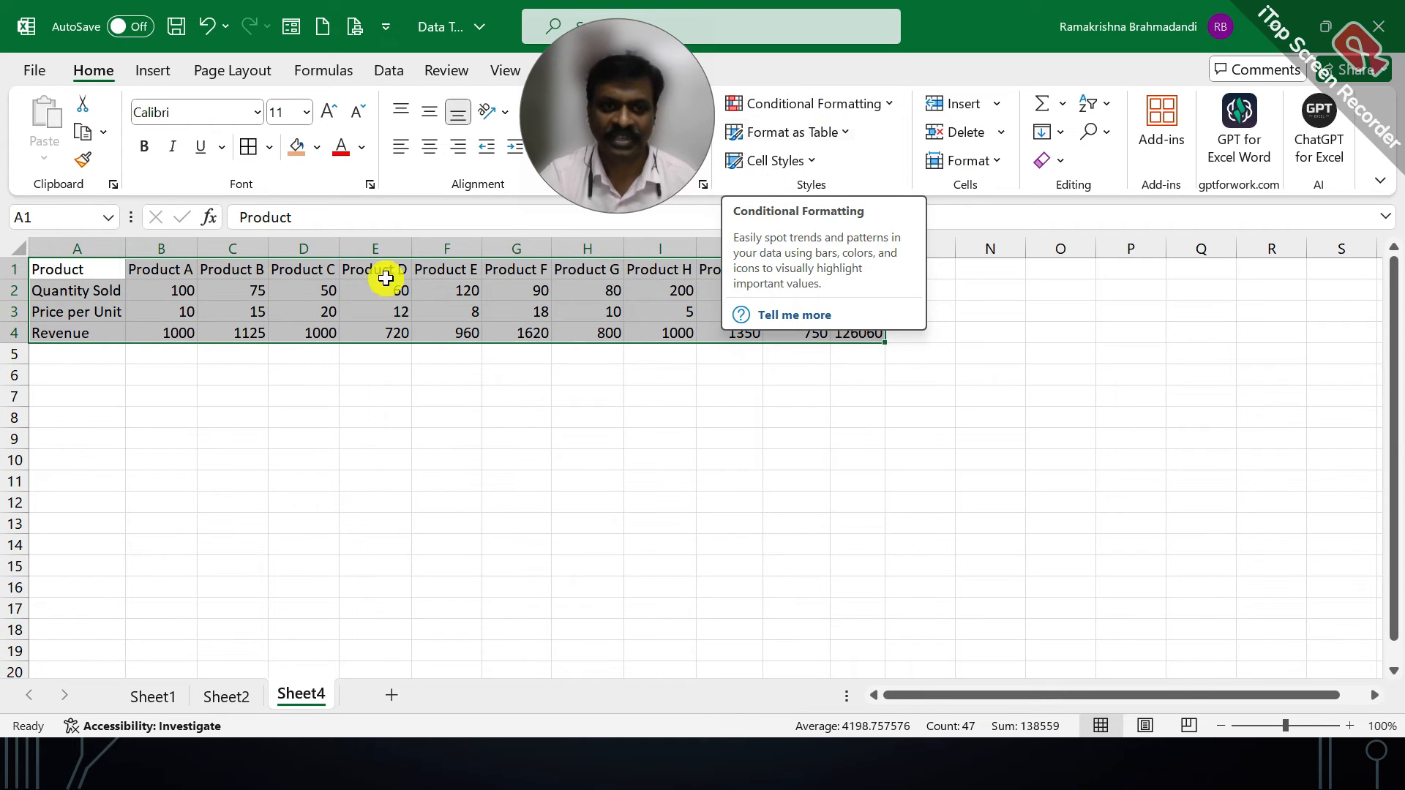
Start a formula-based conditional formatting rule for A1:L4 with the formula =MOD(COLUMN(),2)=0.
left_click(821, 103)
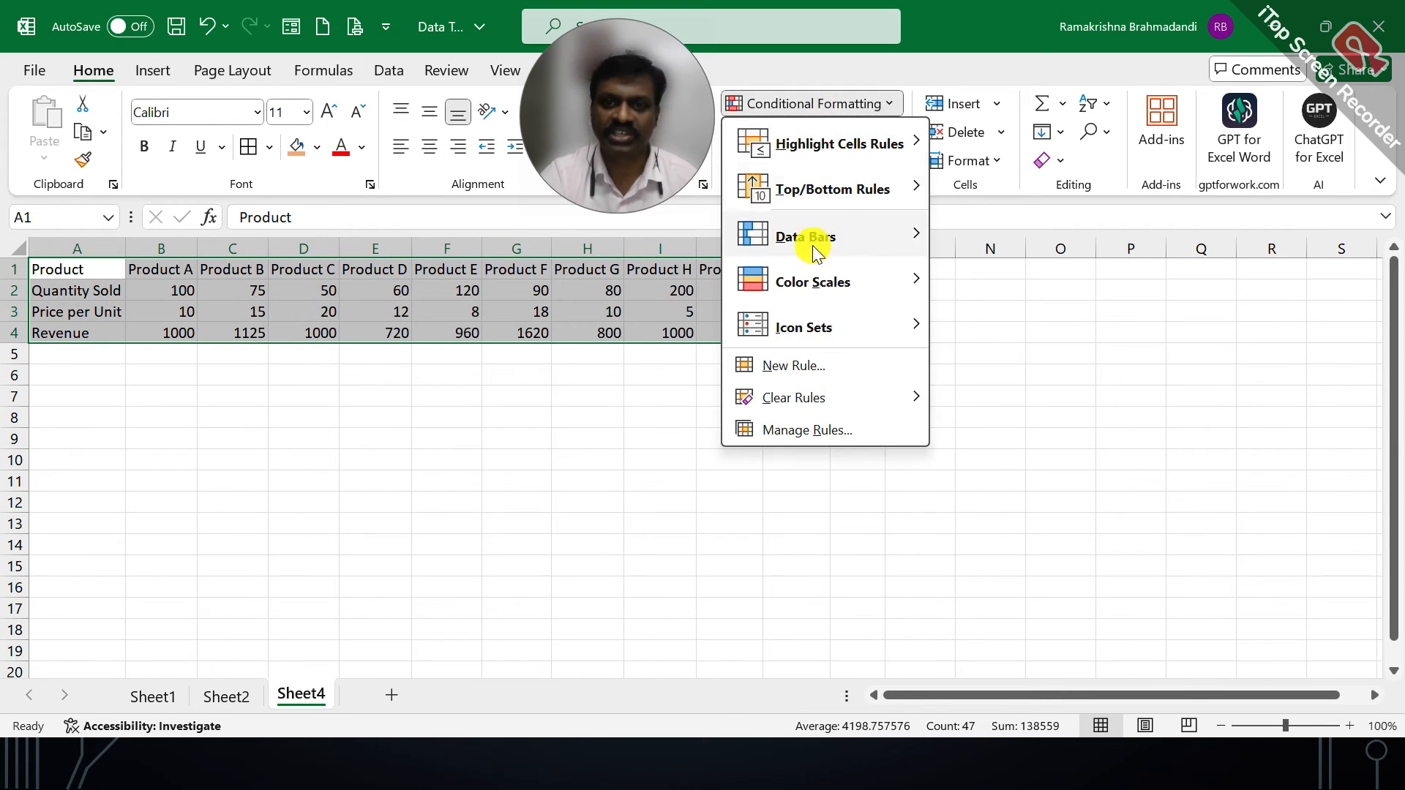
left_click(792, 364)
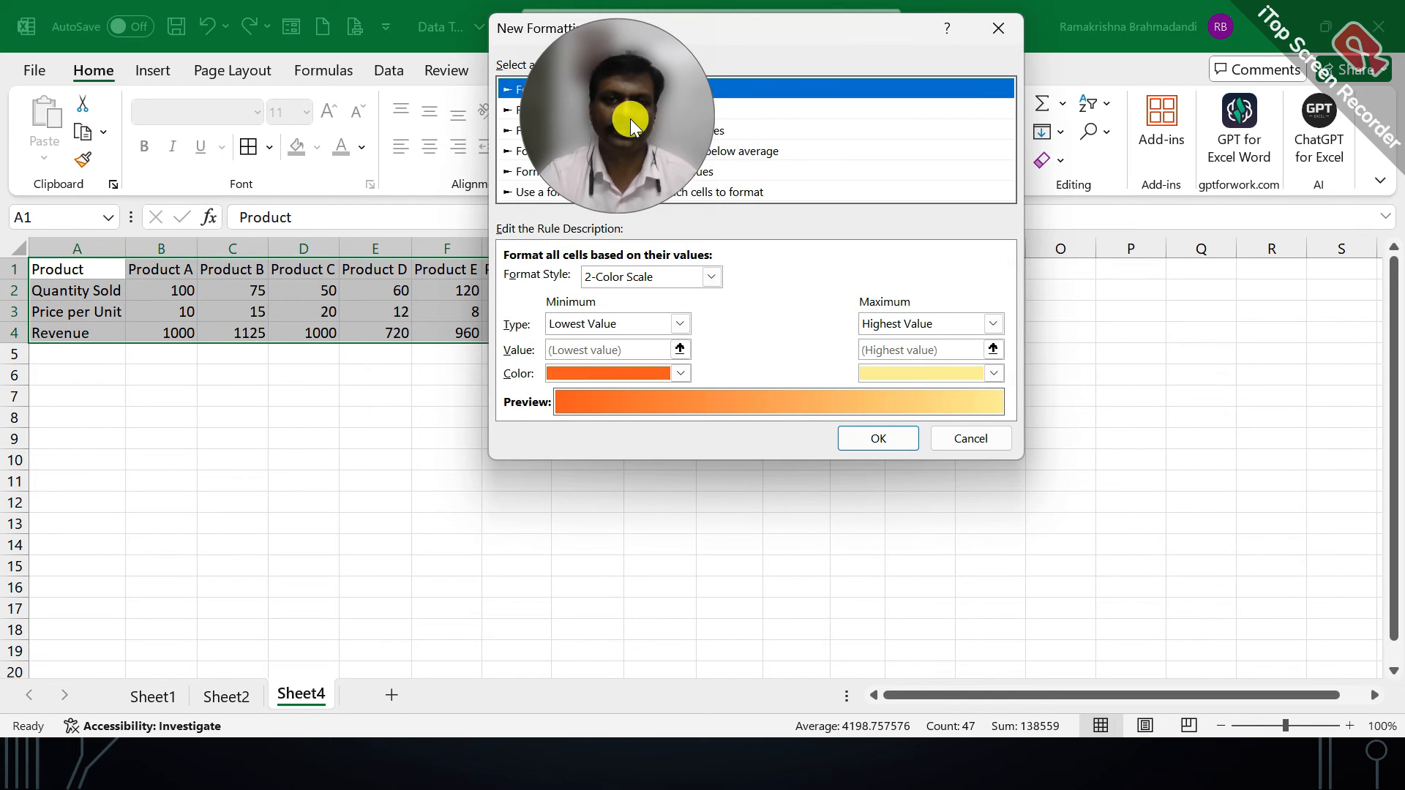
left_click(590, 194)
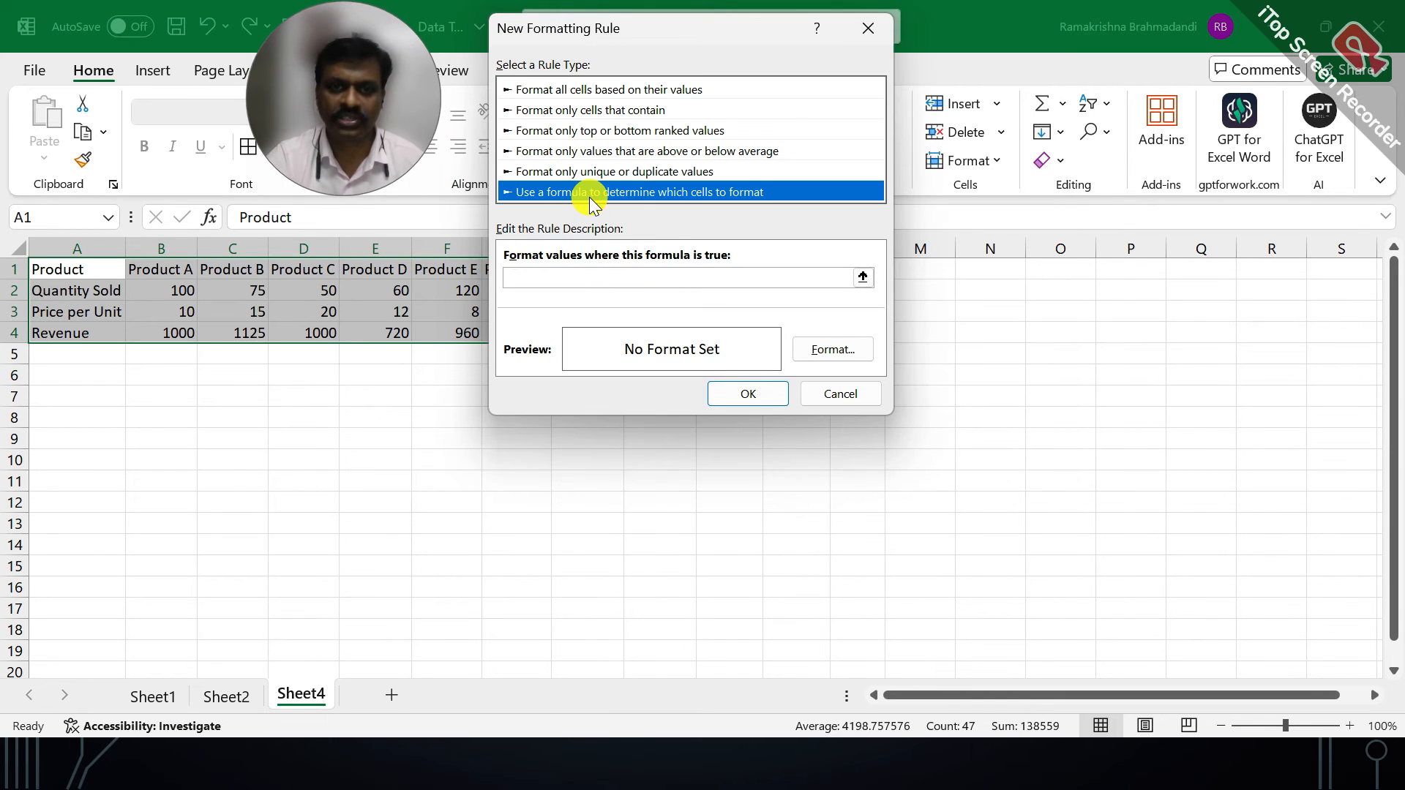
left_click(559, 271)
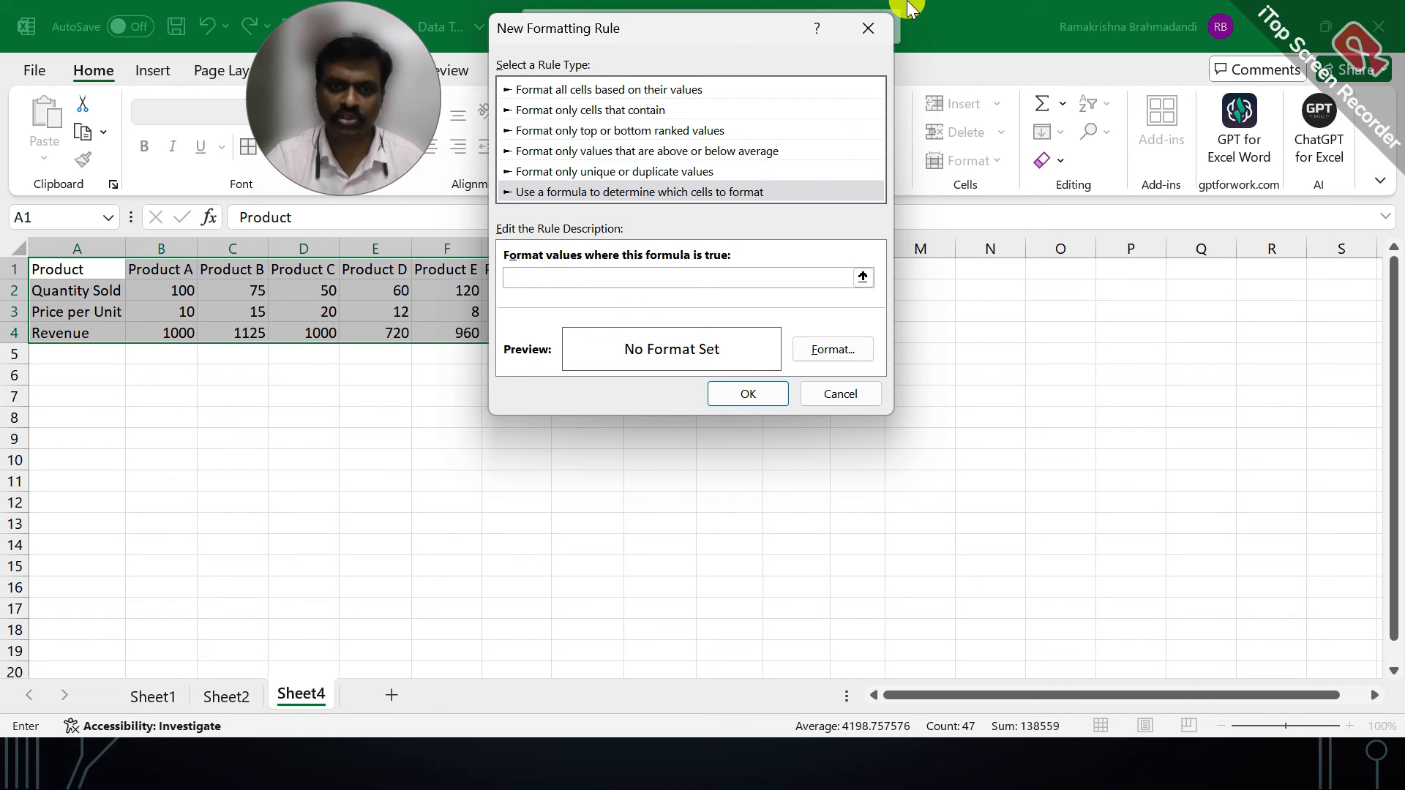
type("=MOD")
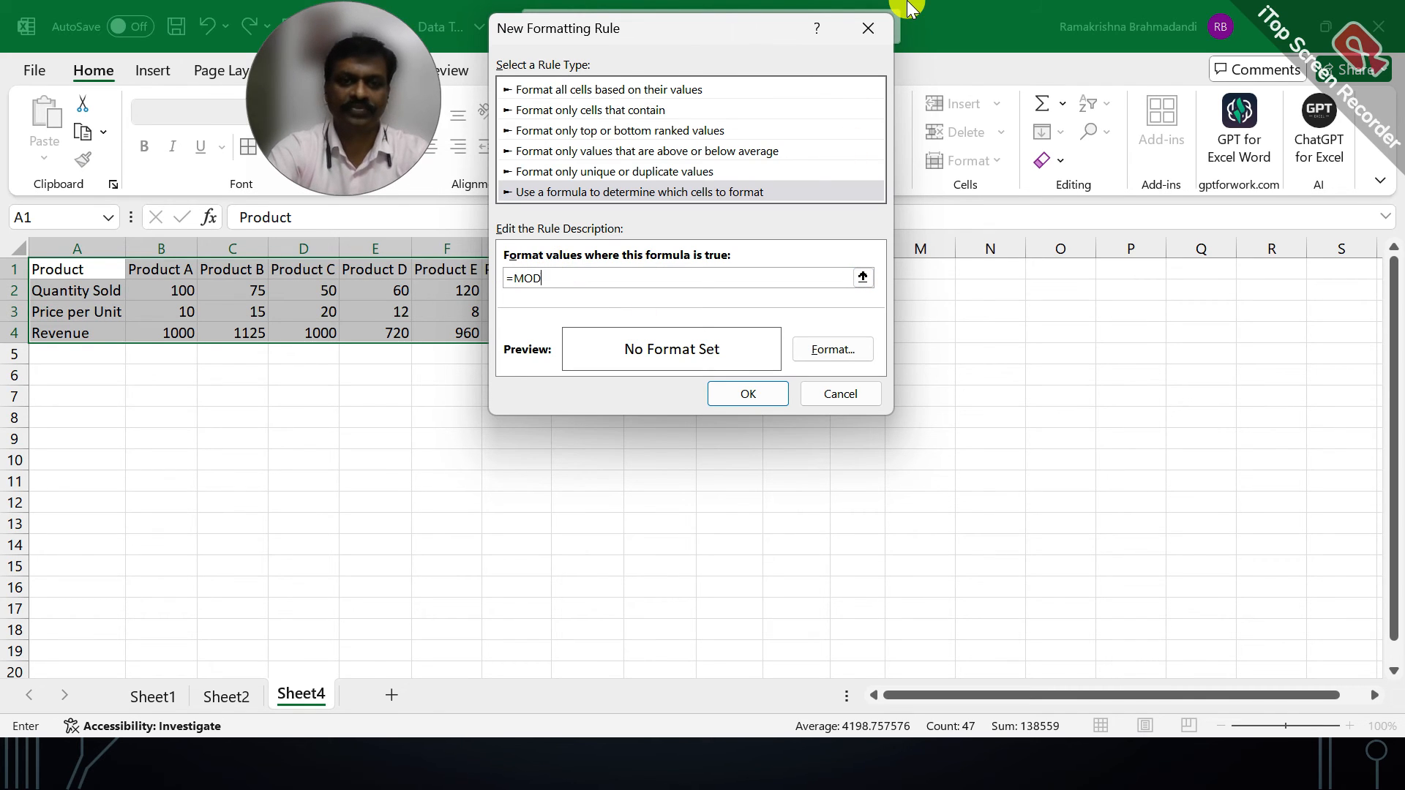
type("(C")
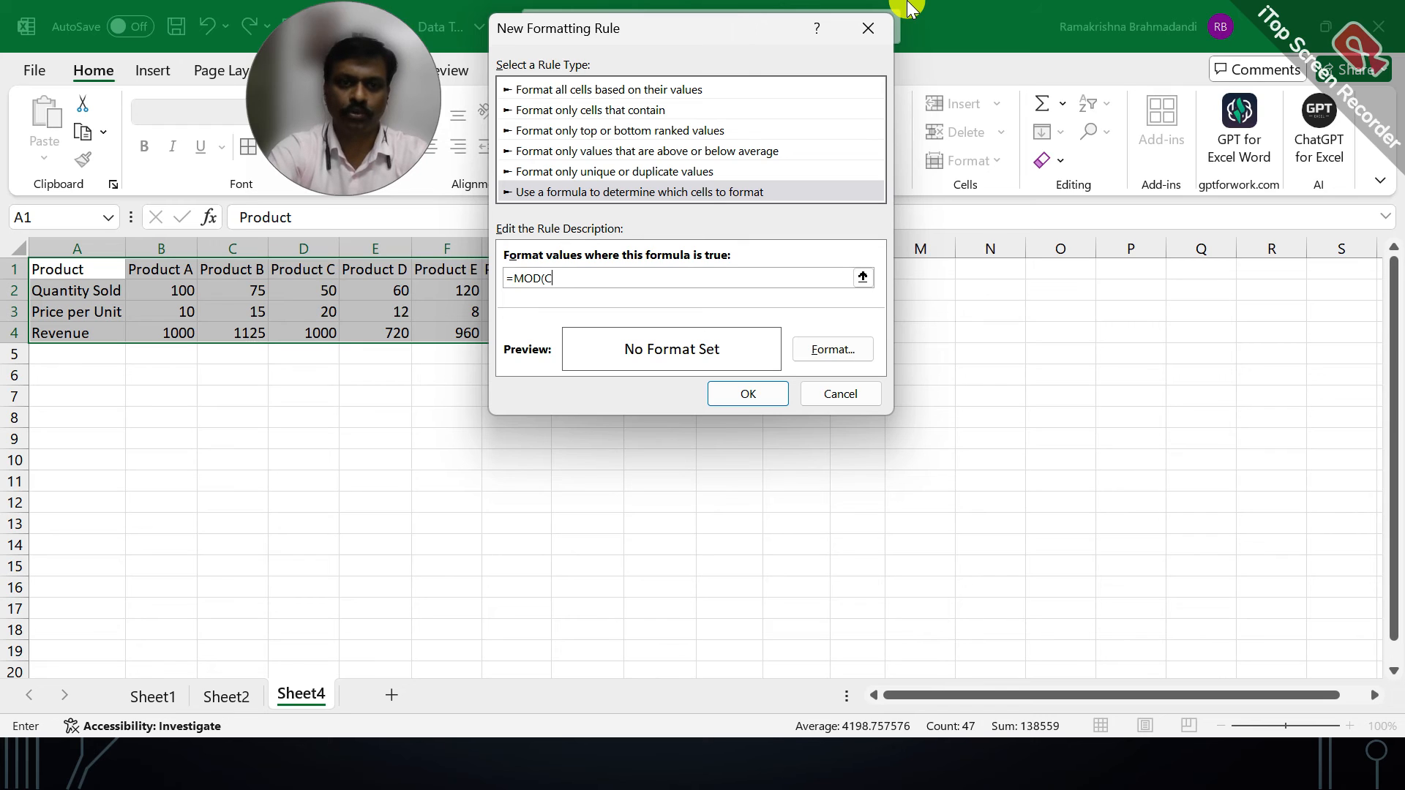
type("OLUMN(),2)=0")
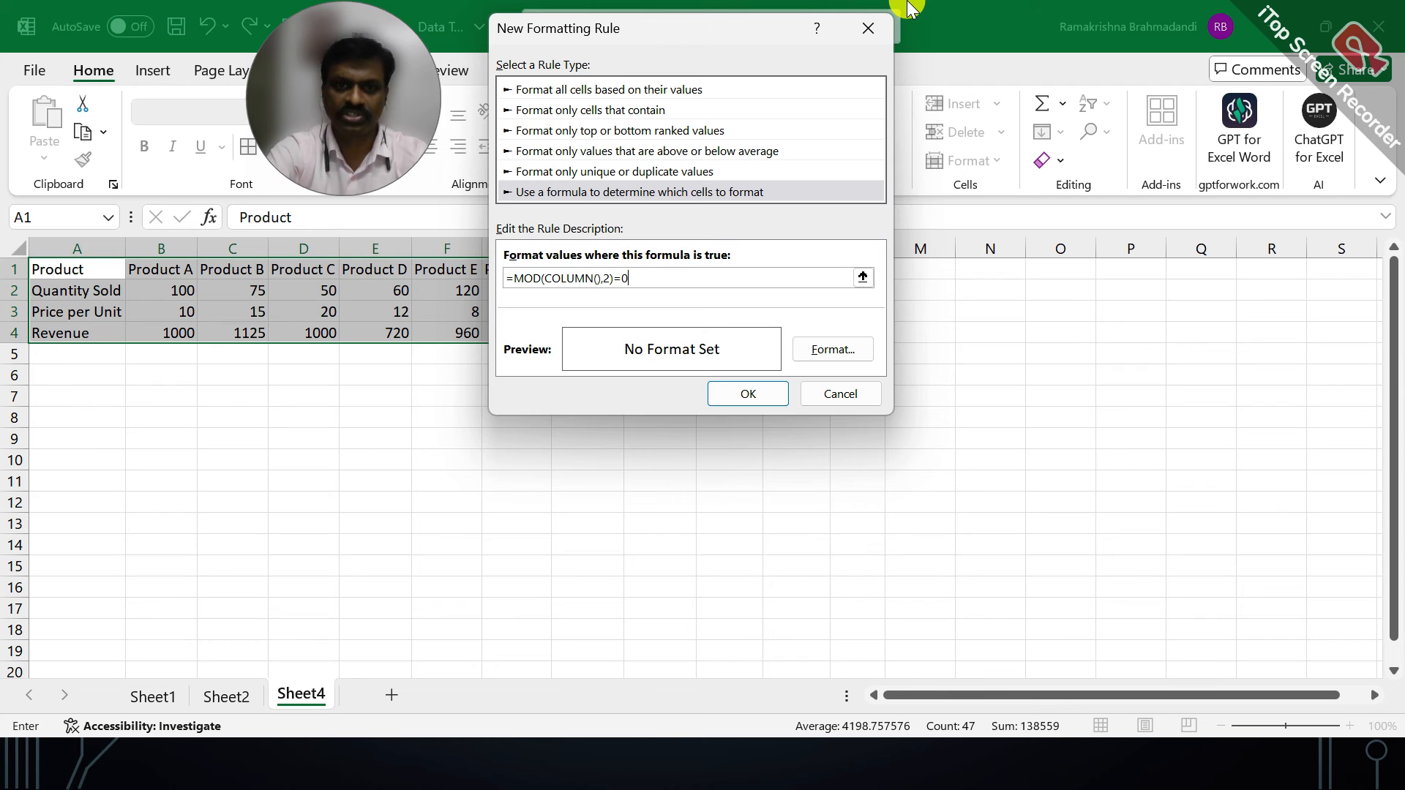
Set the column rule's format to a light green background fill and apply the rule to the transposed data.
left_click(832, 349)
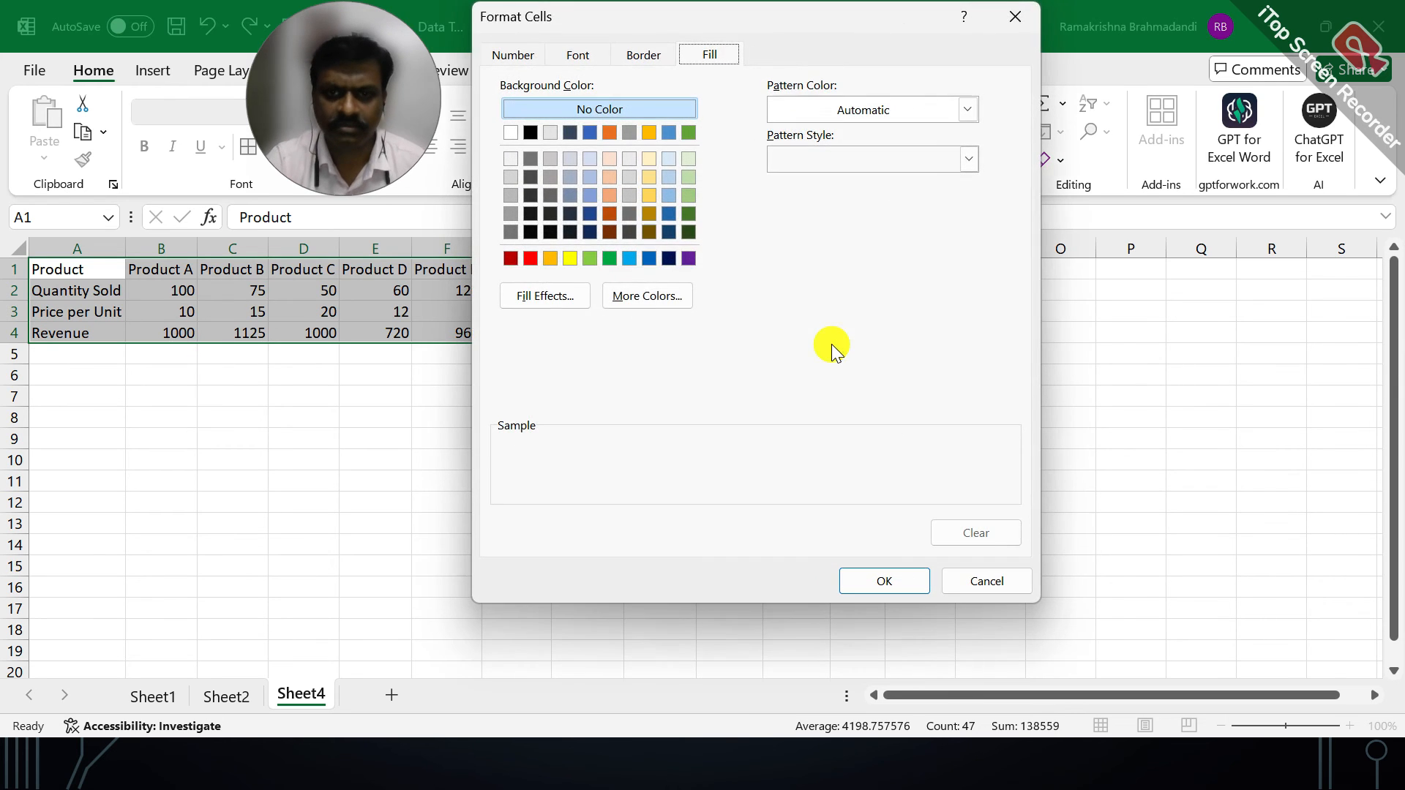
left_click(688, 178)
left_click(889, 579)
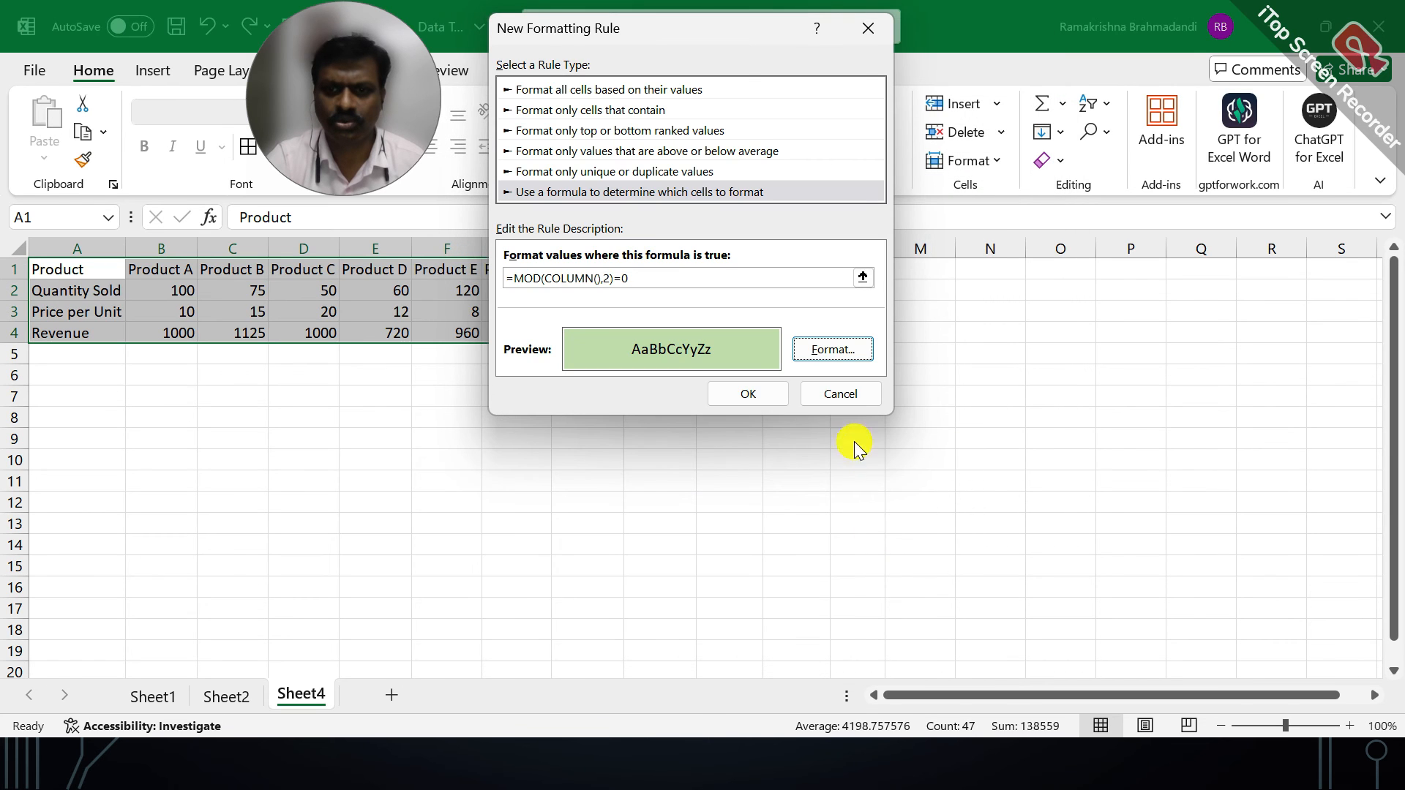
left_click(737, 383)
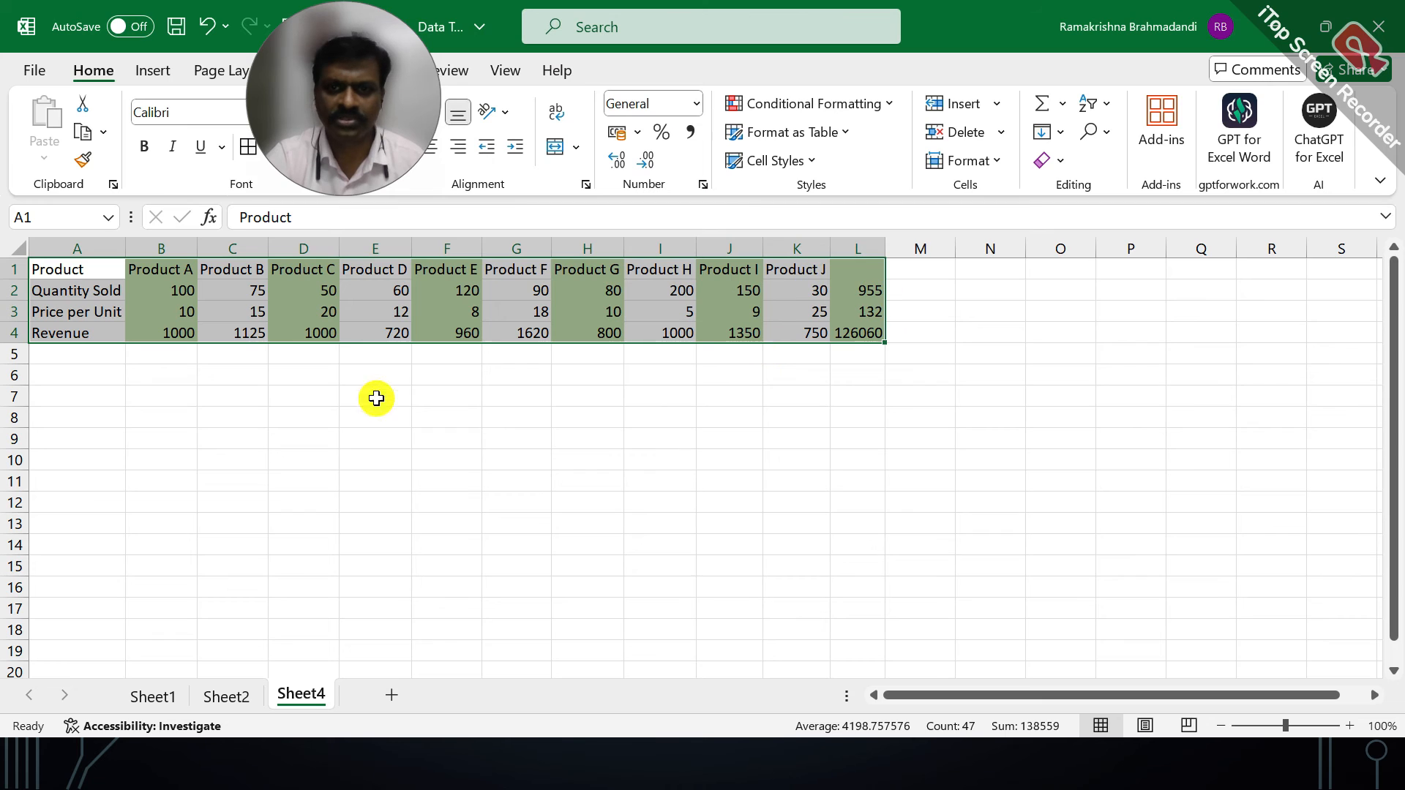
Try a dark green fill on the header column A1:A4.
left_click(101, 303)
left_click_drag(64, 270, 69, 322)
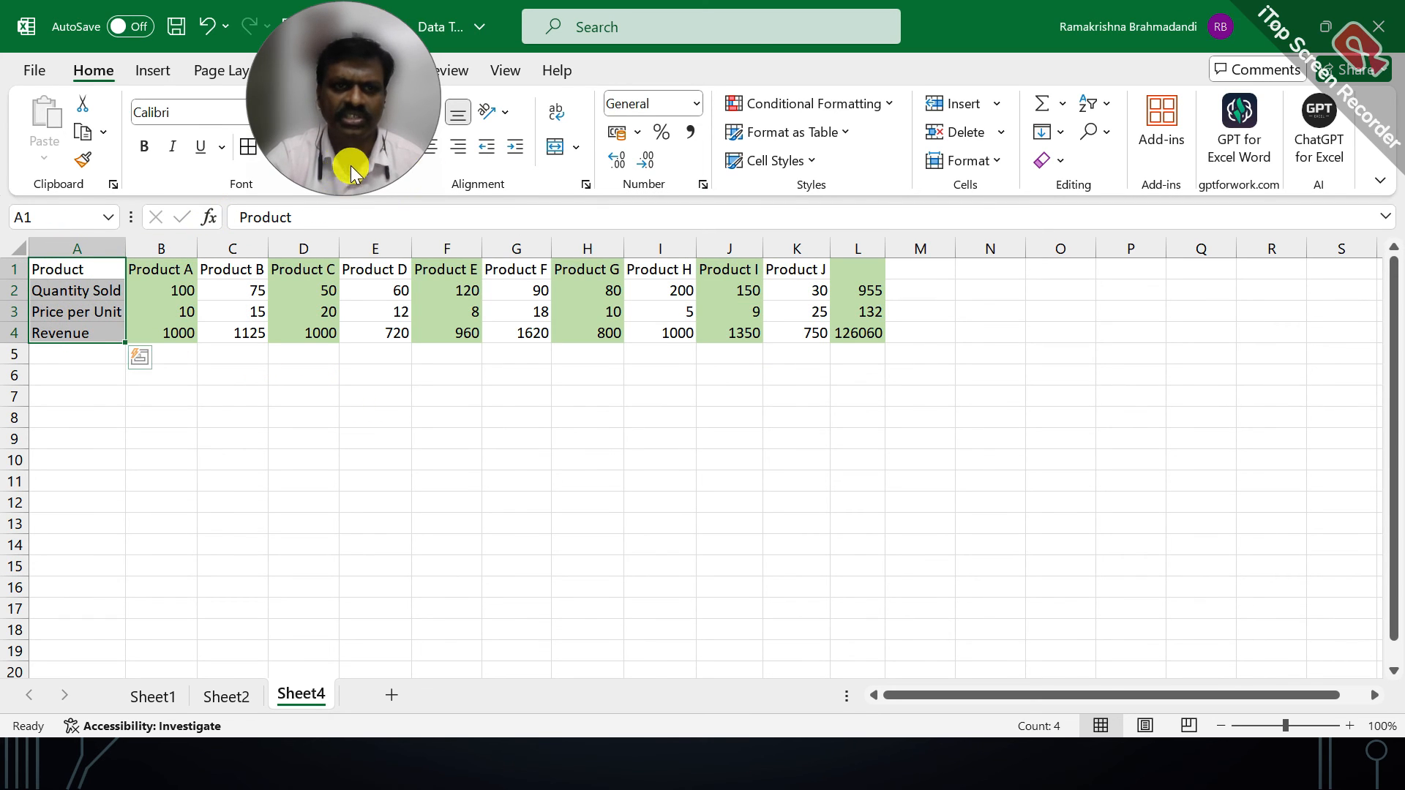
left_click(316, 148)
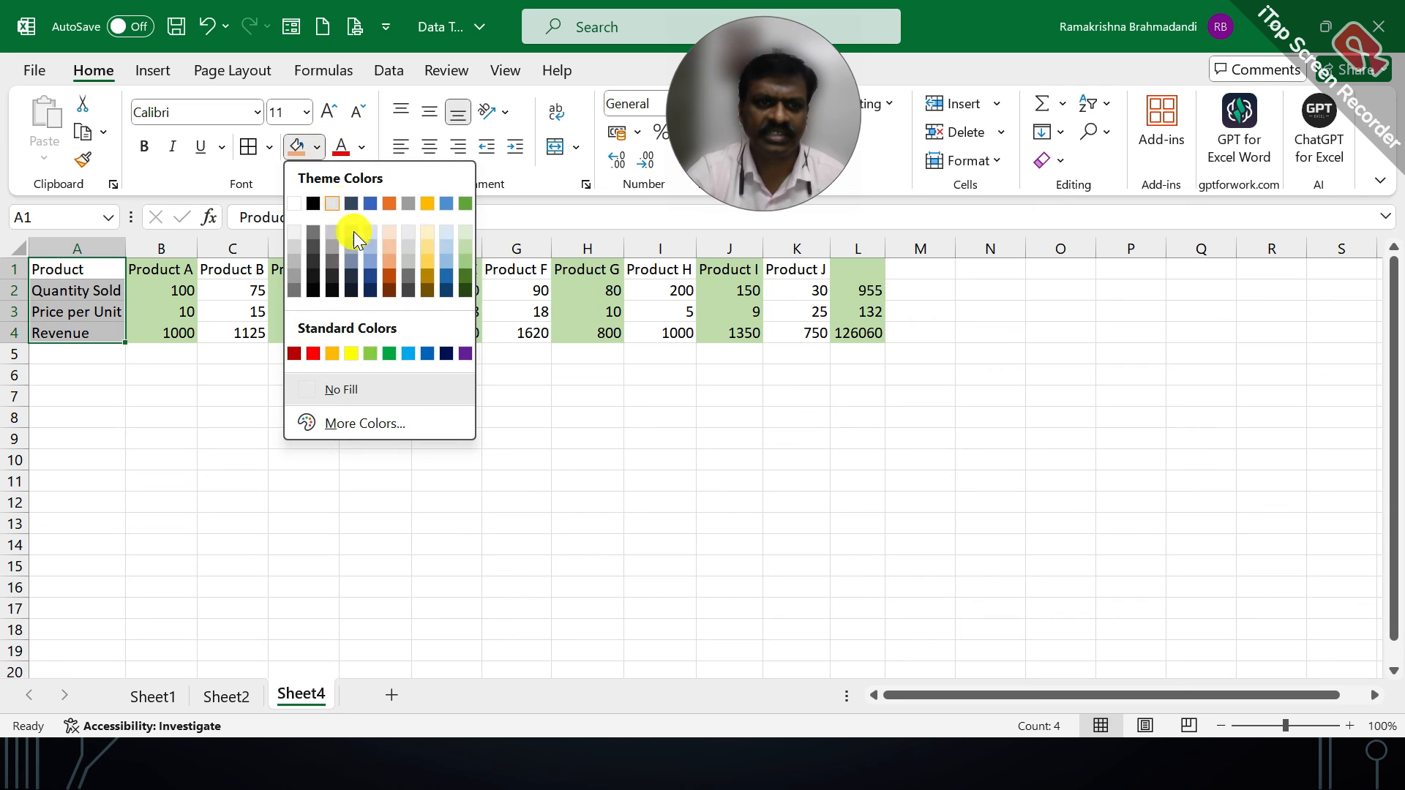
left_click(464, 290)
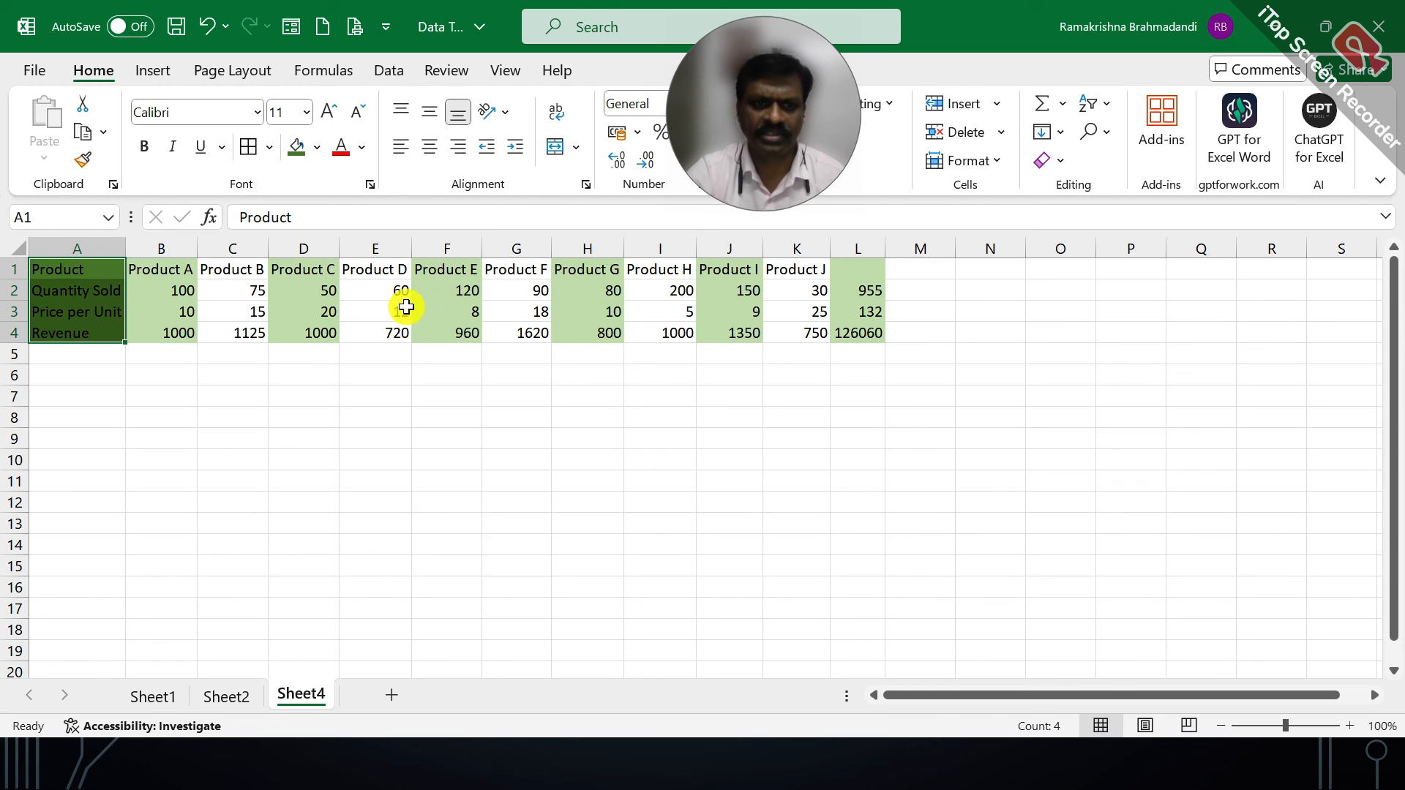
left_click(305, 307)
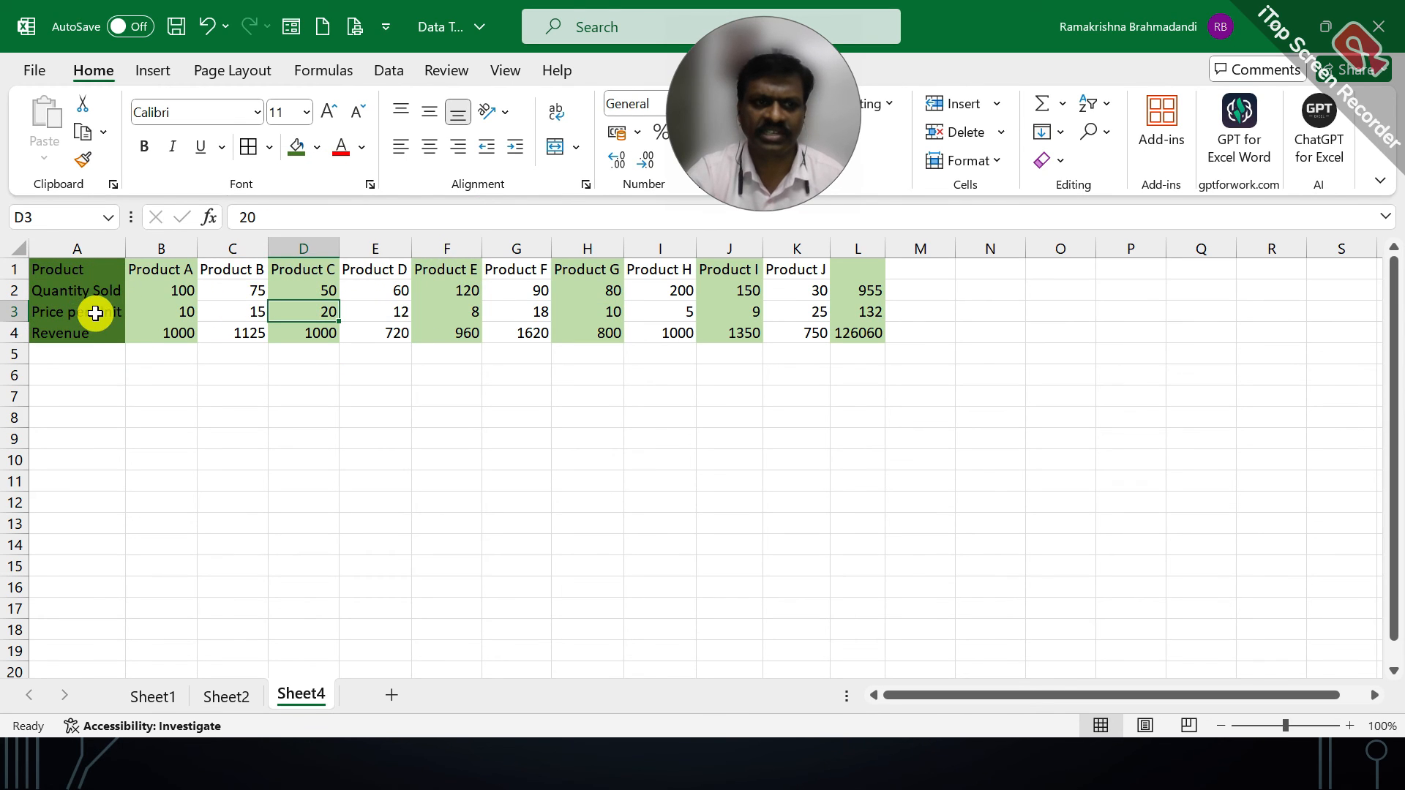
Fill the header column A1:A4 with a bright green from the standard colors of the full color palette.
left_click_drag(69, 268, 75, 334)
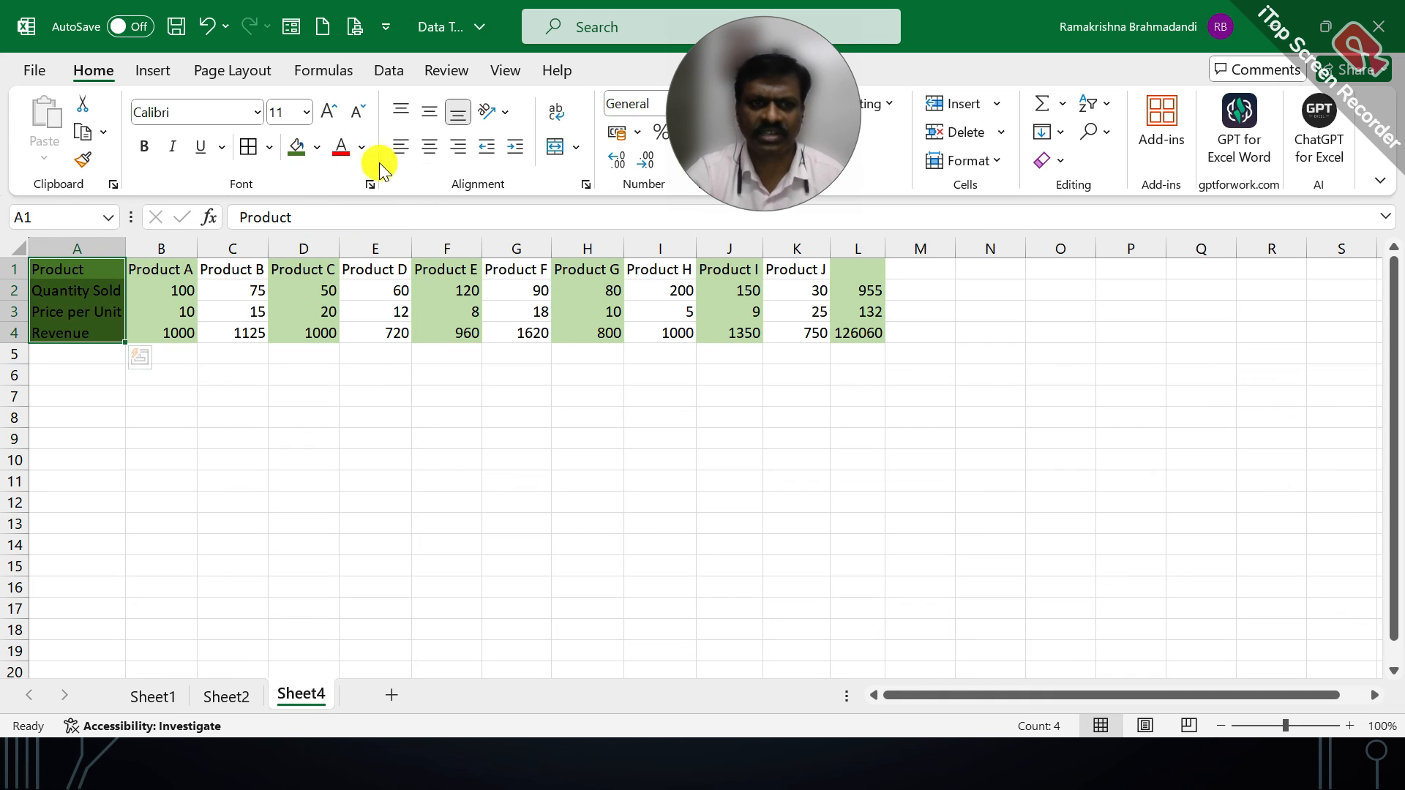
left_click(318, 147)
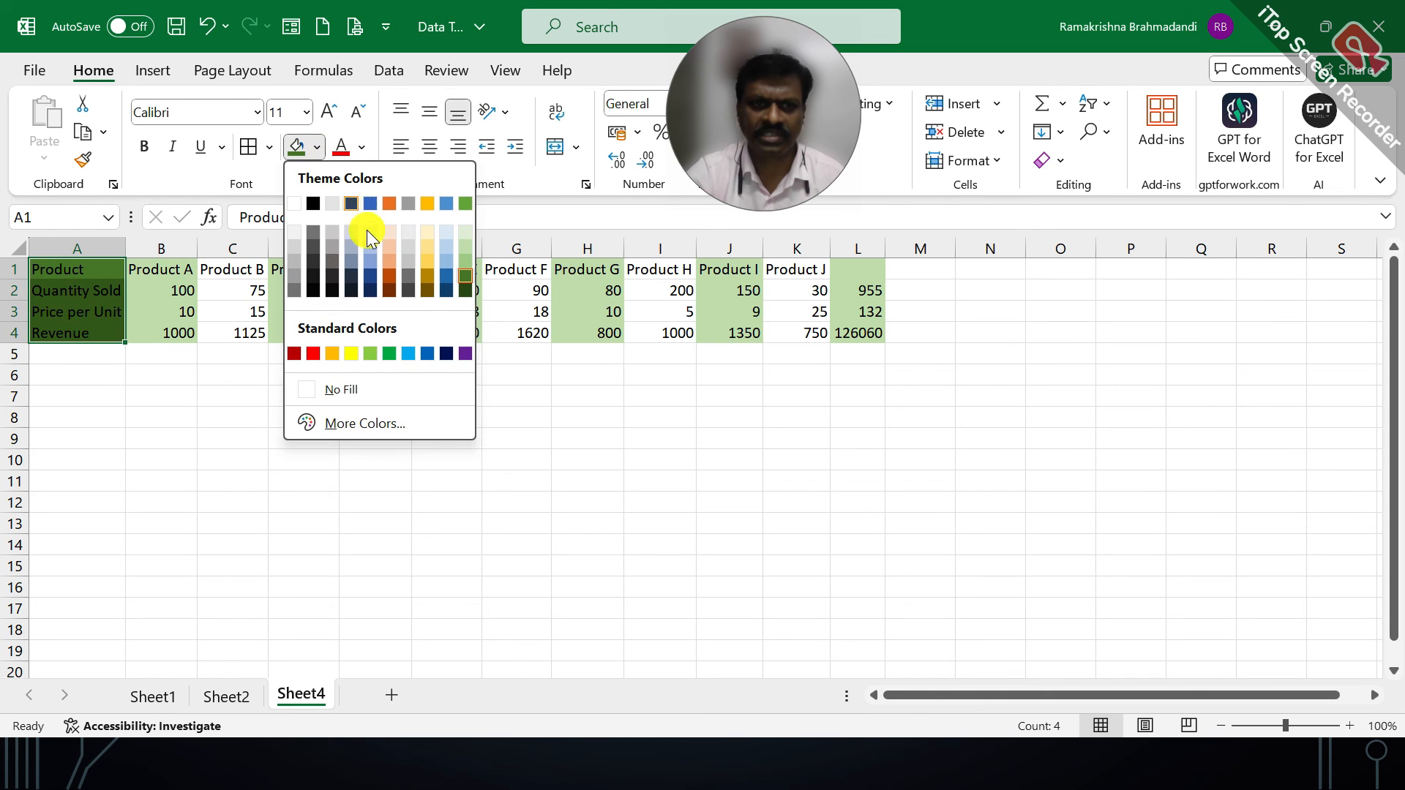
left_click(358, 428)
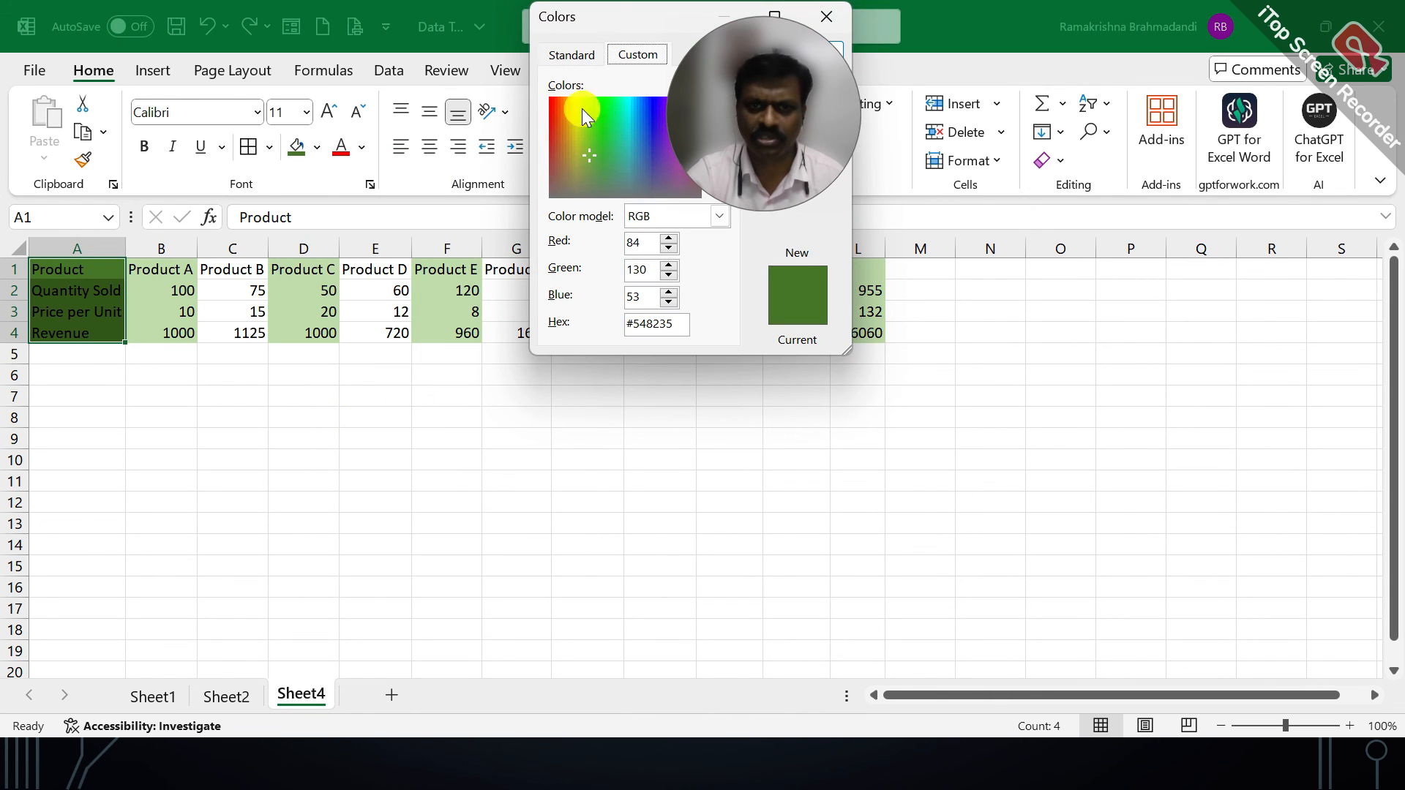
left_click(567, 52)
left_click_drag(618, 16, 508, 156)
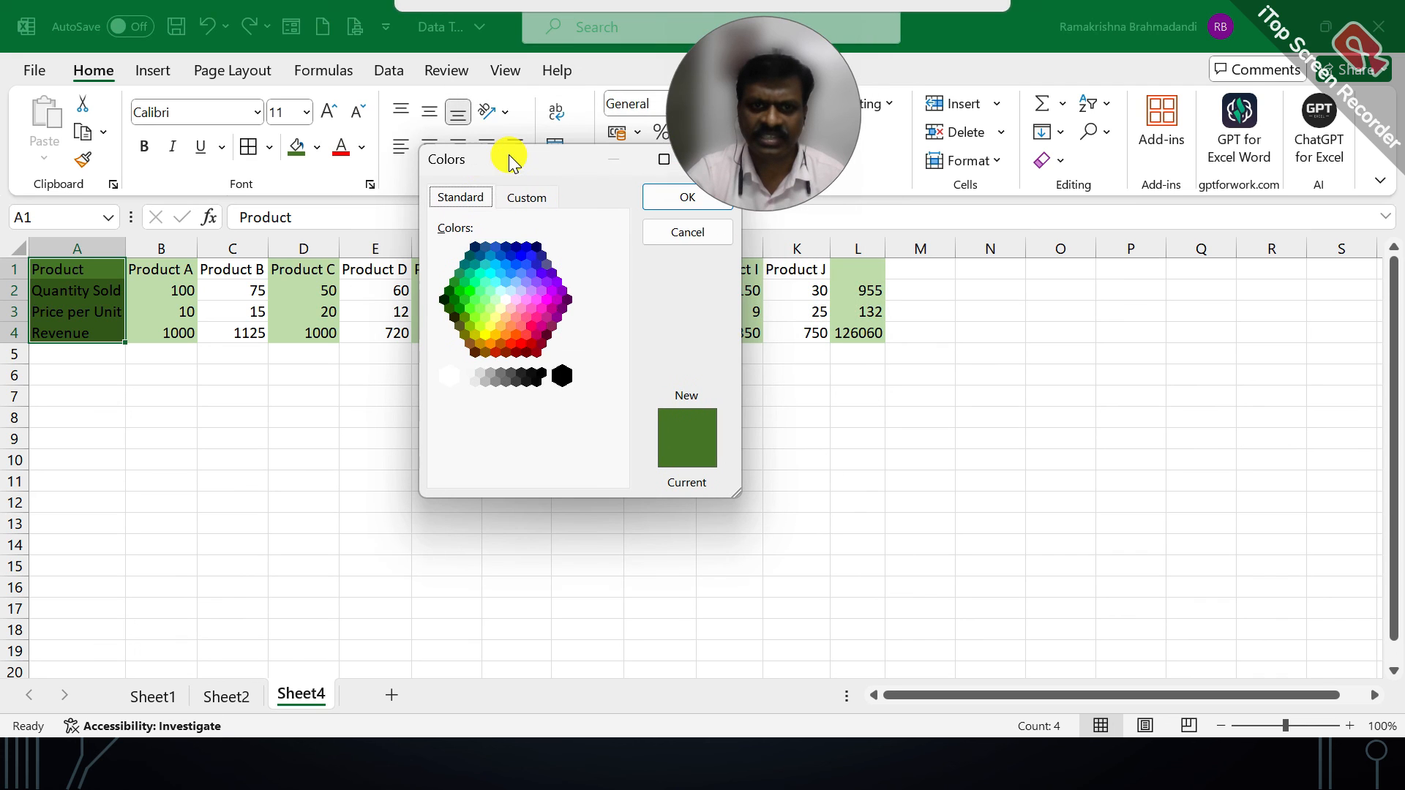
left_click(463, 300)
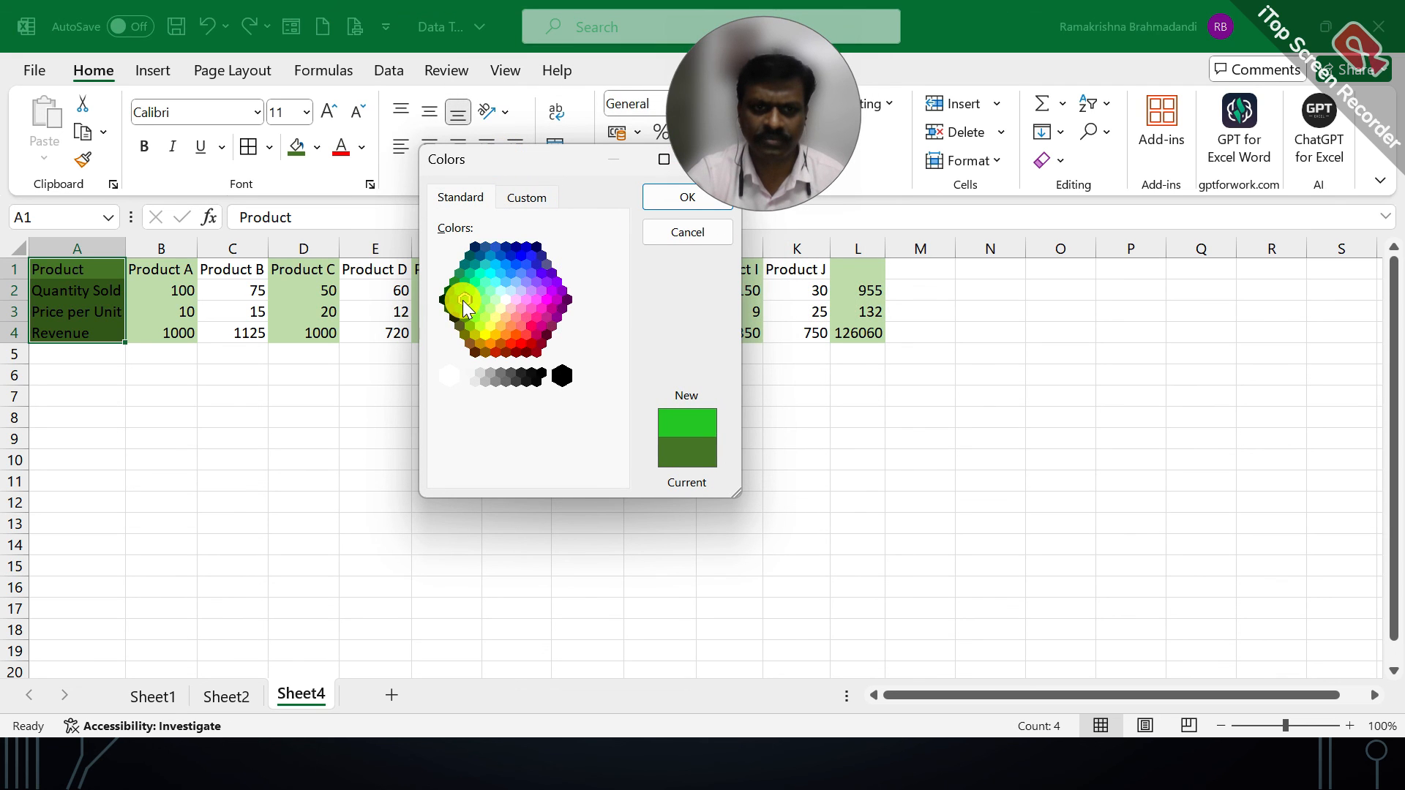
left_click(666, 201)
left_click(382, 308)
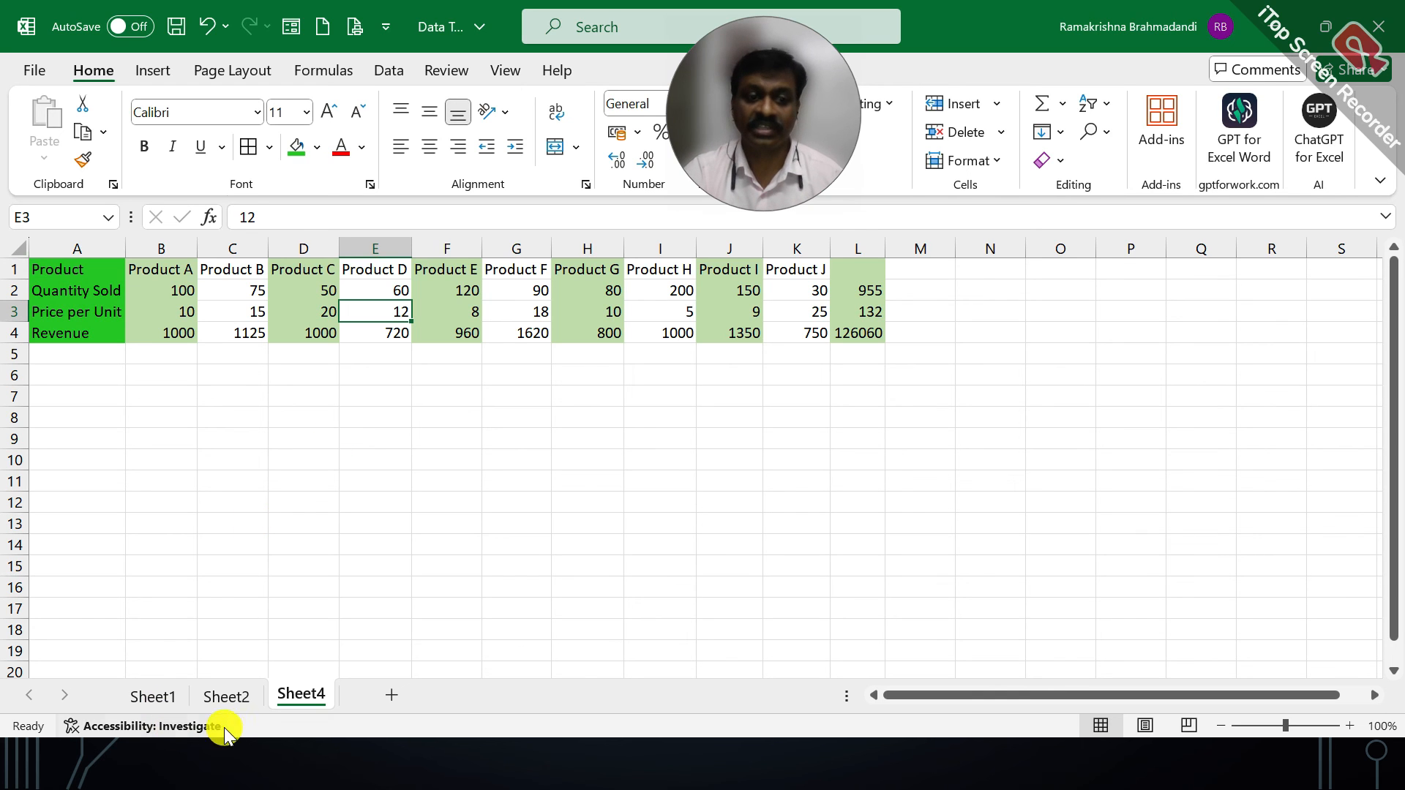
Go back to Sheet2 and select cell B5 in the row-banded sales data.
left_click(226, 696)
left_click(227, 388)
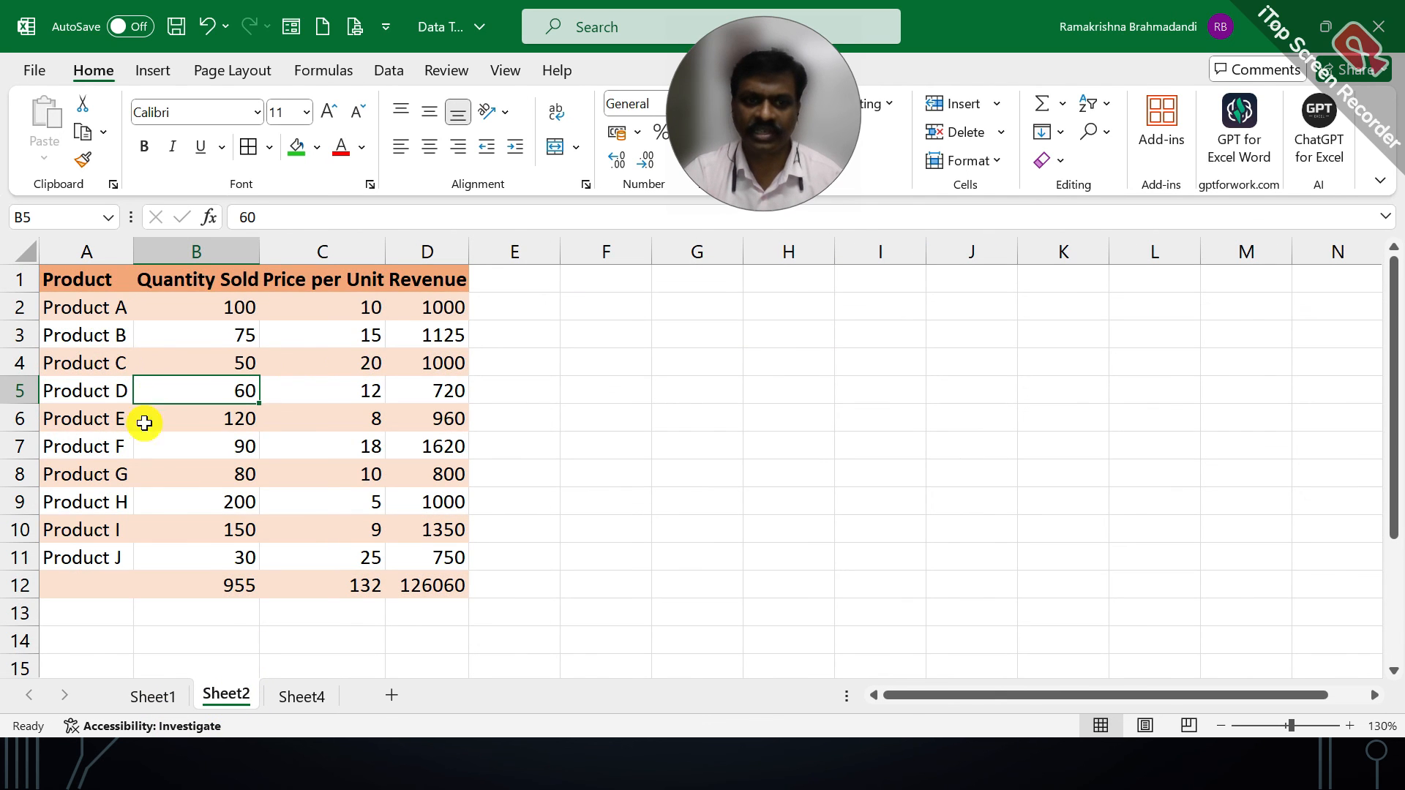